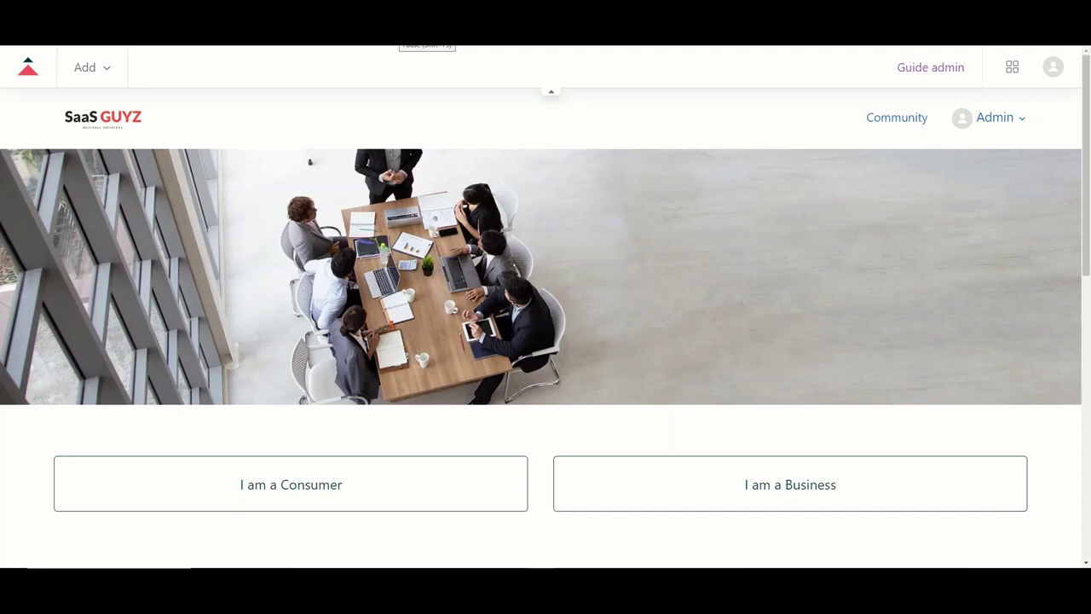
# Step: Sign in to the support account with the prefilled credentials, open Guide from the product list, and dismiss the Help Center activation notice
pyautogui.hotkey('ctrl', '0')
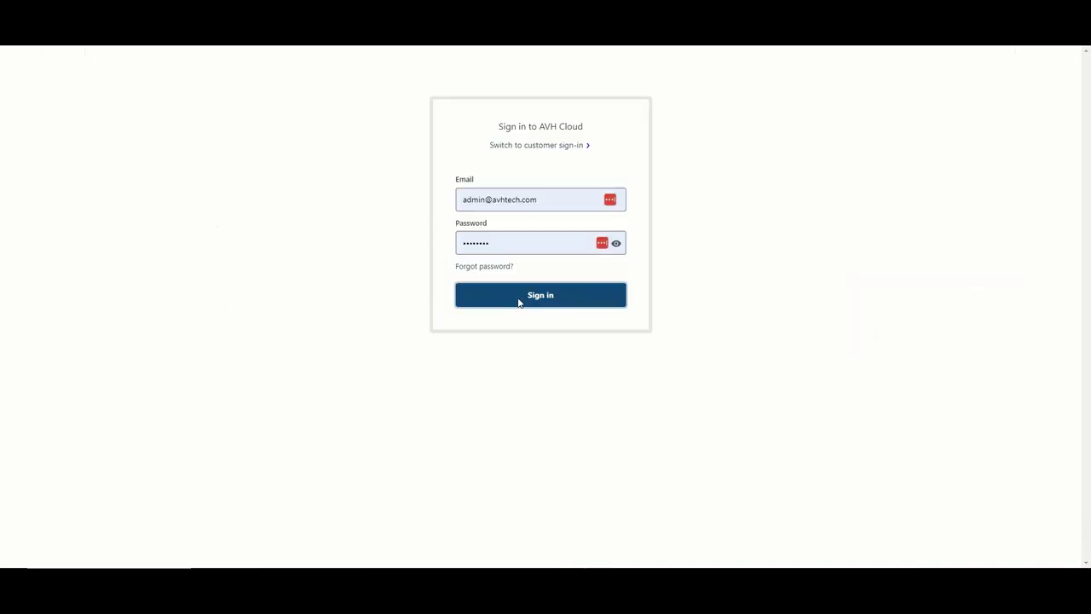
pyautogui.click(519, 302)
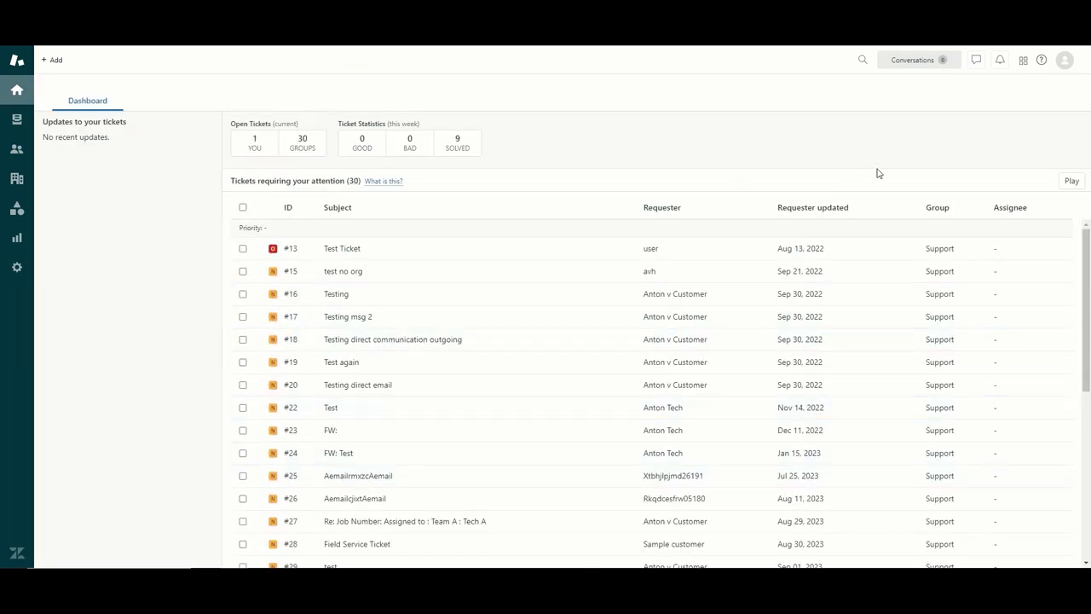
pyautogui.click(1023, 62)
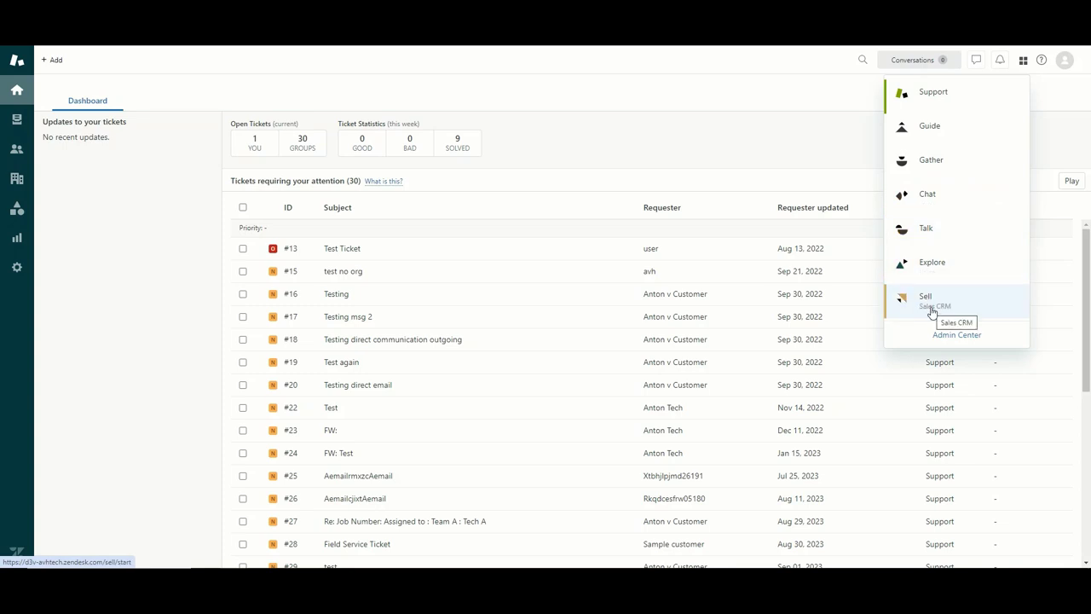
pyautogui.click(949, 139)
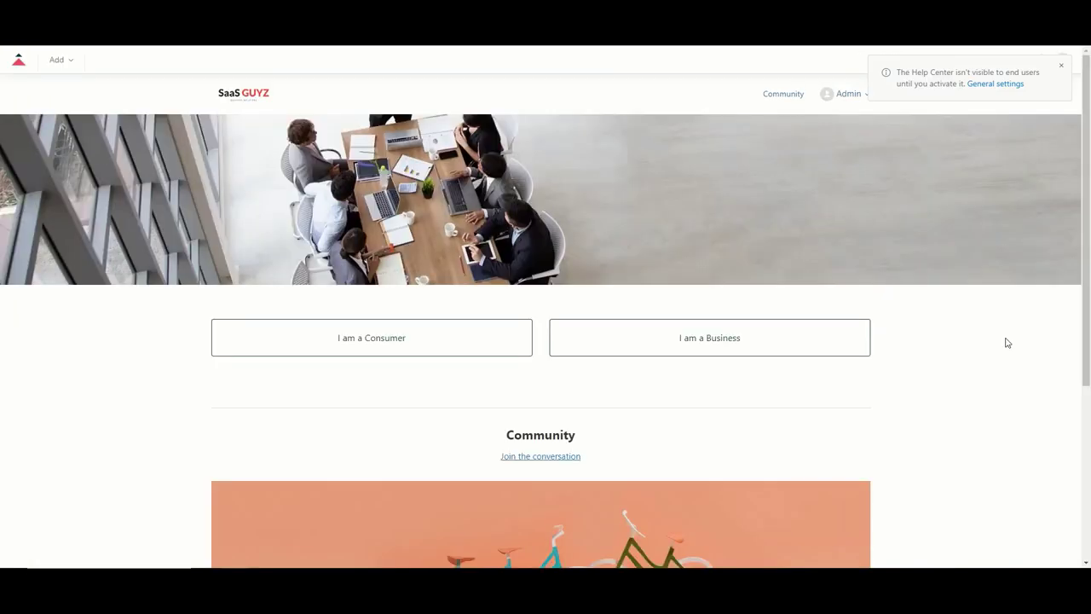
pyautogui.click(1060, 66)
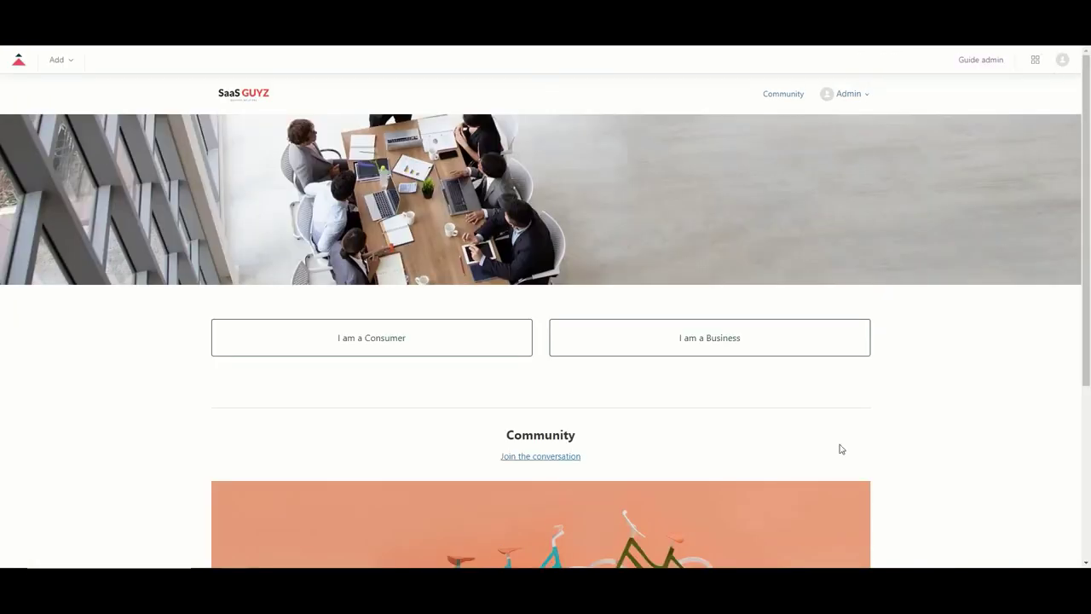
# Step: Open Guide admin and select all articles to examine the bulk publication options
pyautogui.click(984, 61)
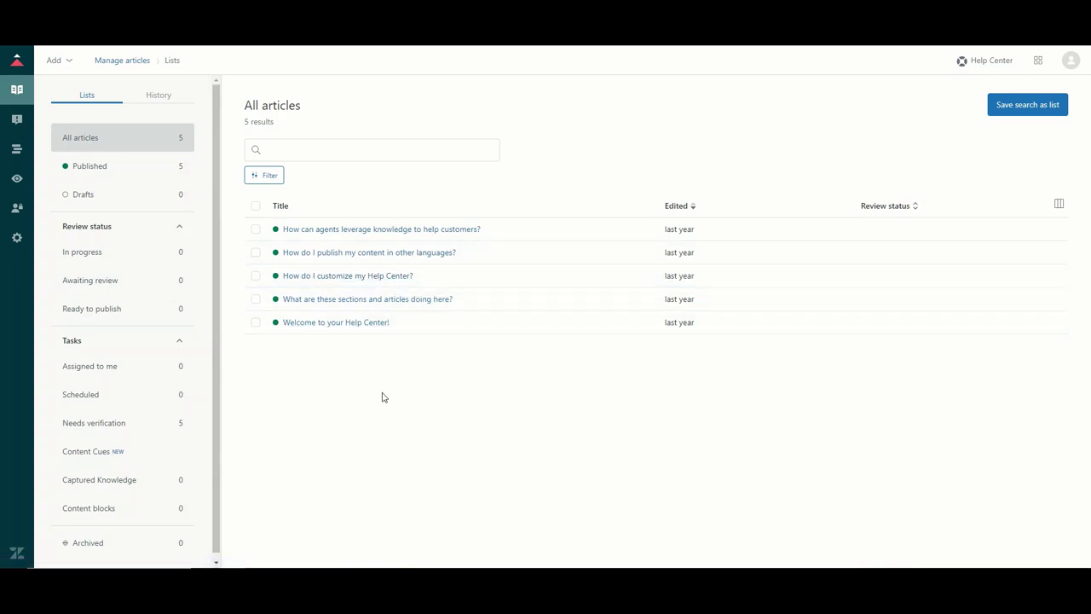
pyautogui.click(255, 207)
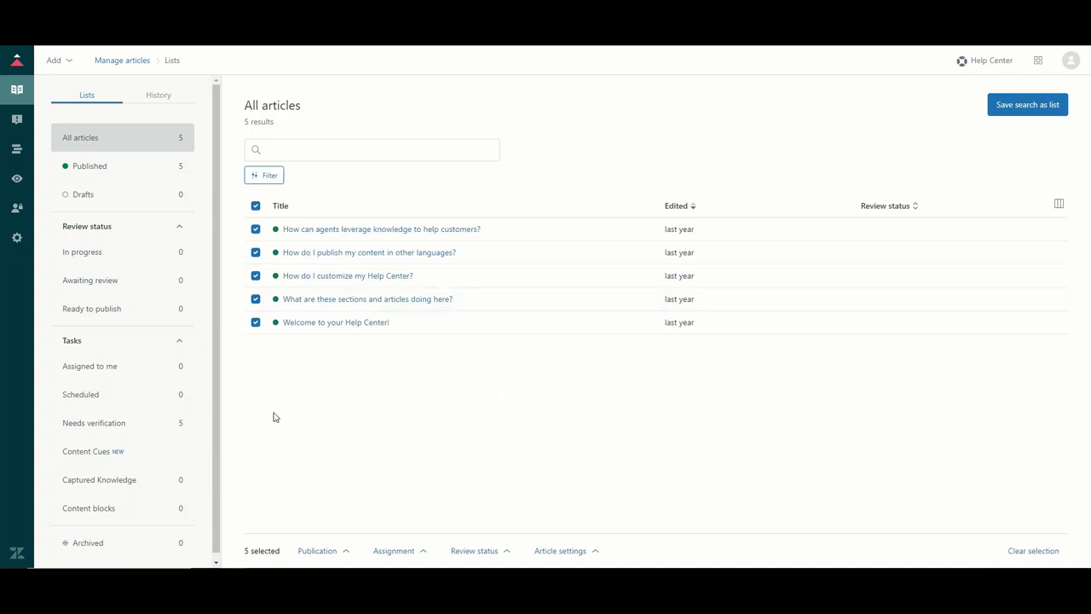
pyautogui.click(347, 552)
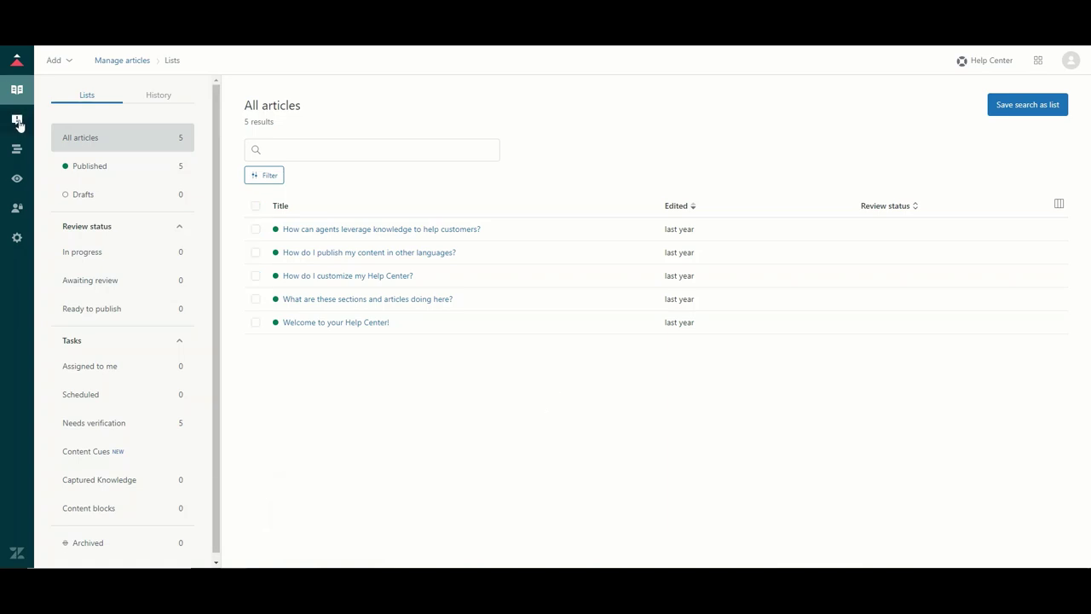
# Step: Look through the moderation activities and the sections of the "I am a Business" category under article arrangement
pyautogui.click(18, 124)
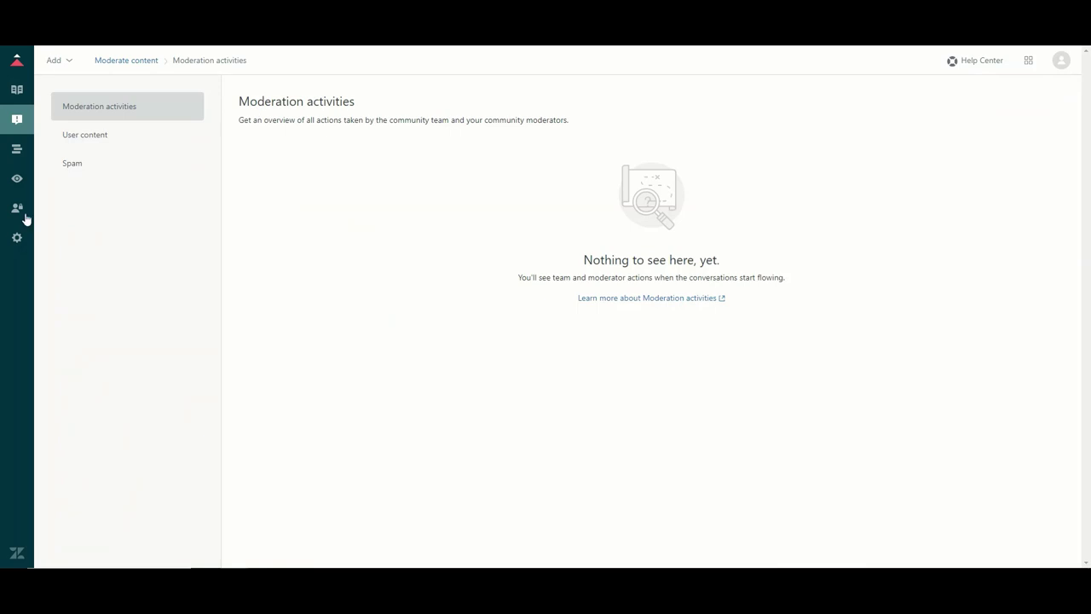
pyautogui.click(18, 148)
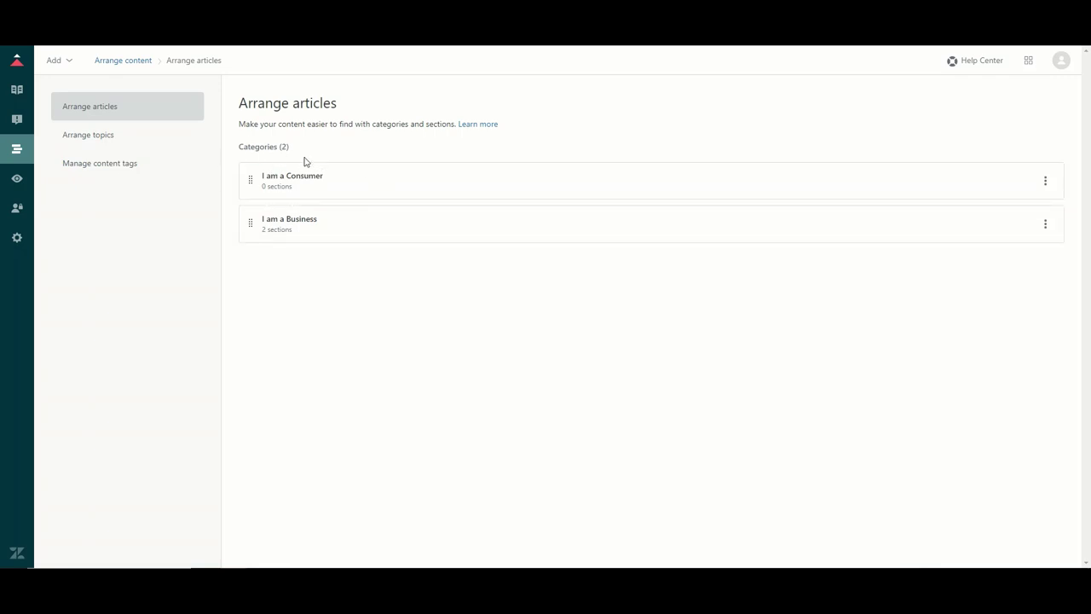
pyautogui.click(338, 223)
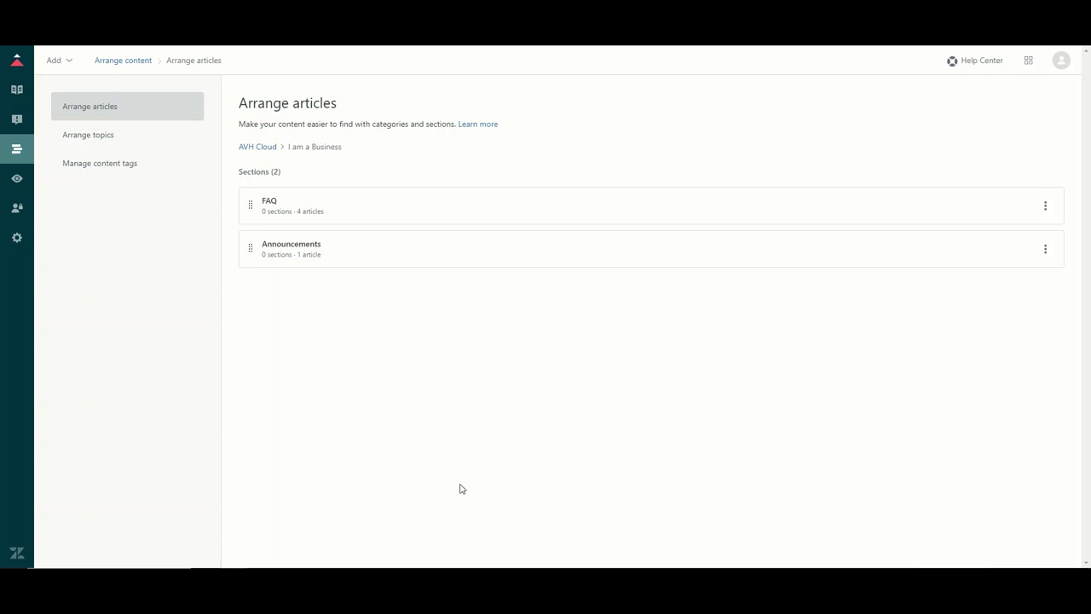
pyautogui.hotkey('alt', 'Left')
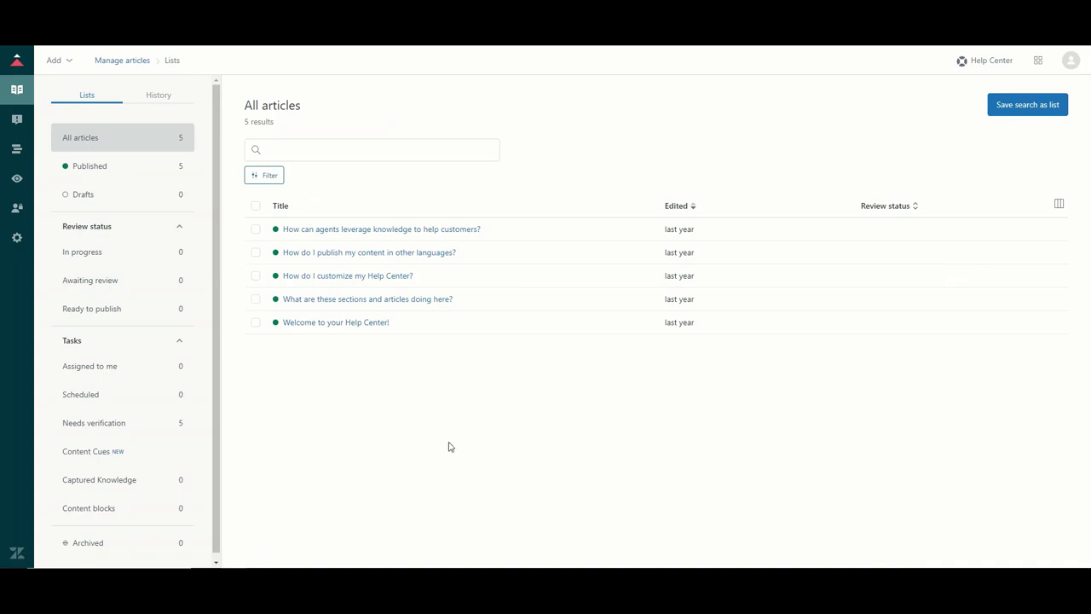
# Step: Open the Help Center themes page and examine the live theme and the theme library
pyautogui.click(17, 180)
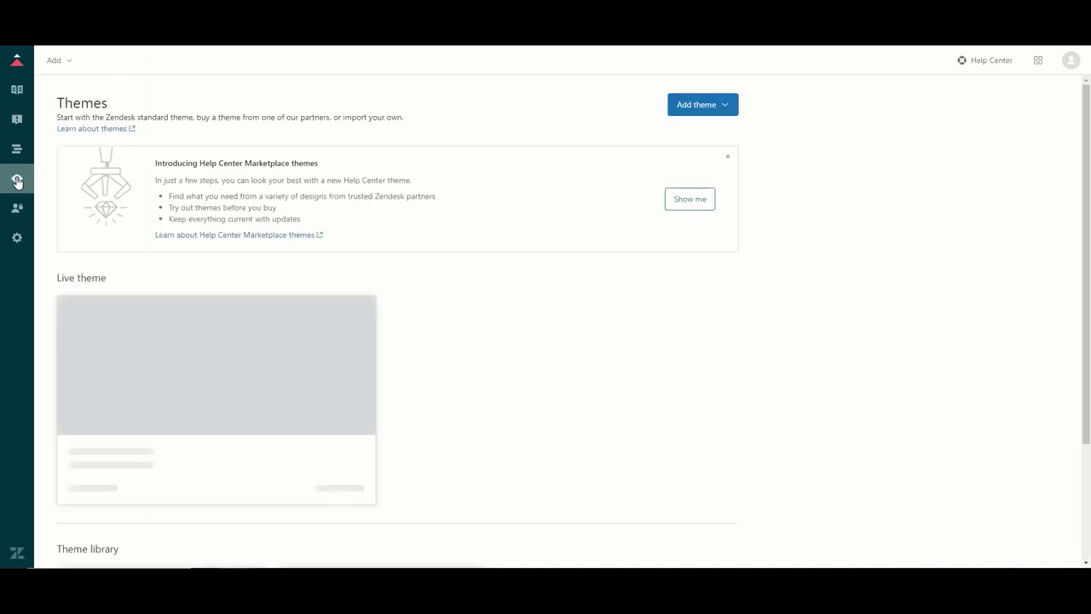
pyautogui.scroll(-2, 555, 399)
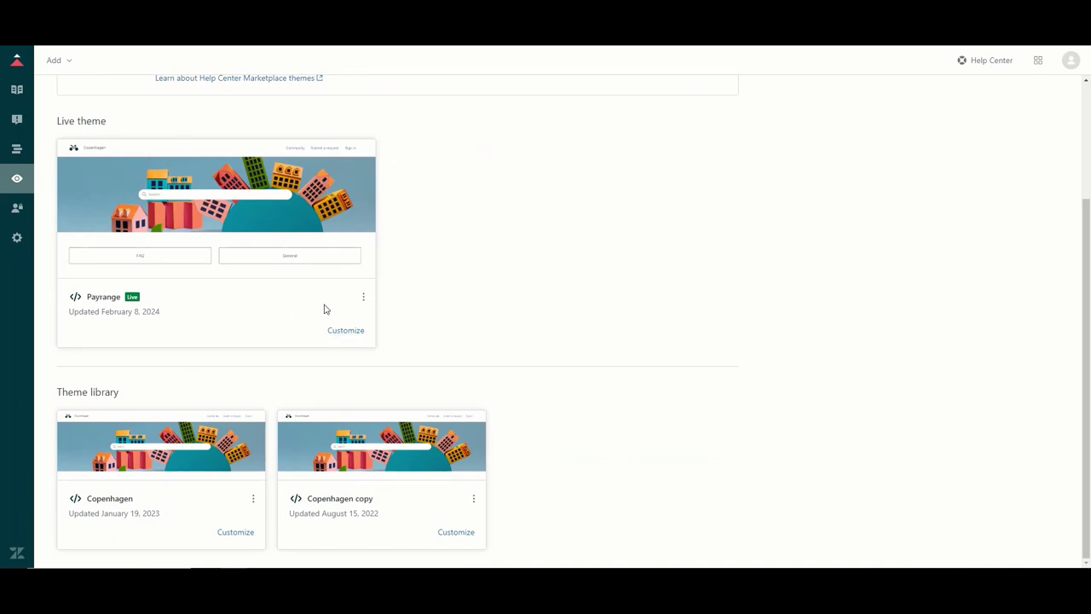
pyautogui.scroll(1, 378, 286)
pyautogui.scroll(-1, 509, 355)
pyautogui.scroll(2, 608, 347)
pyautogui.scroll(1, 609, 349)
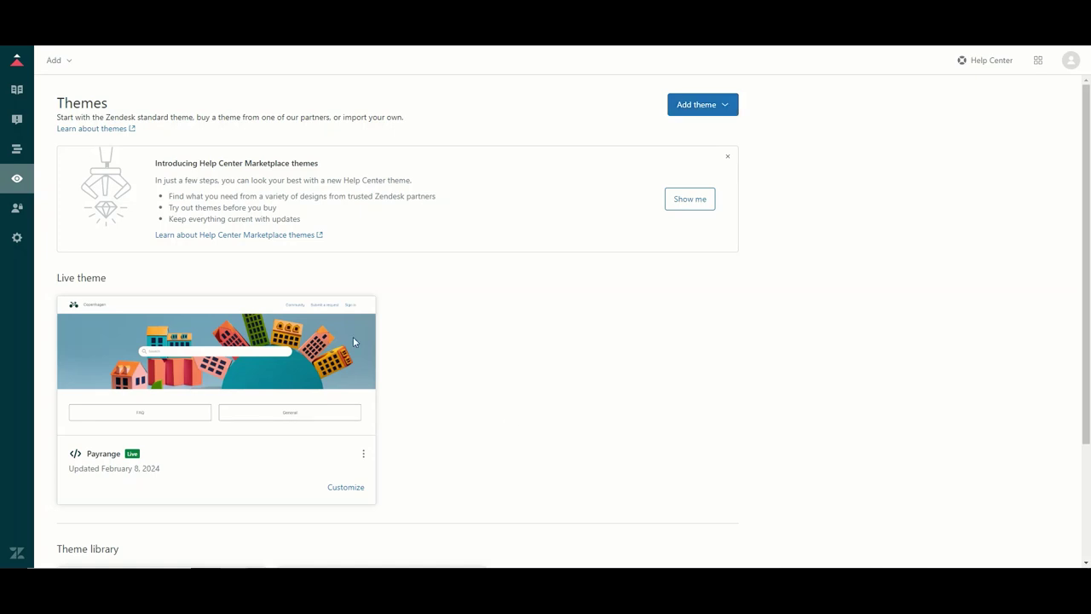
# Step: Open the option for adding a Marketplace theme and browse the themes offered there
pyautogui.click(722, 109)
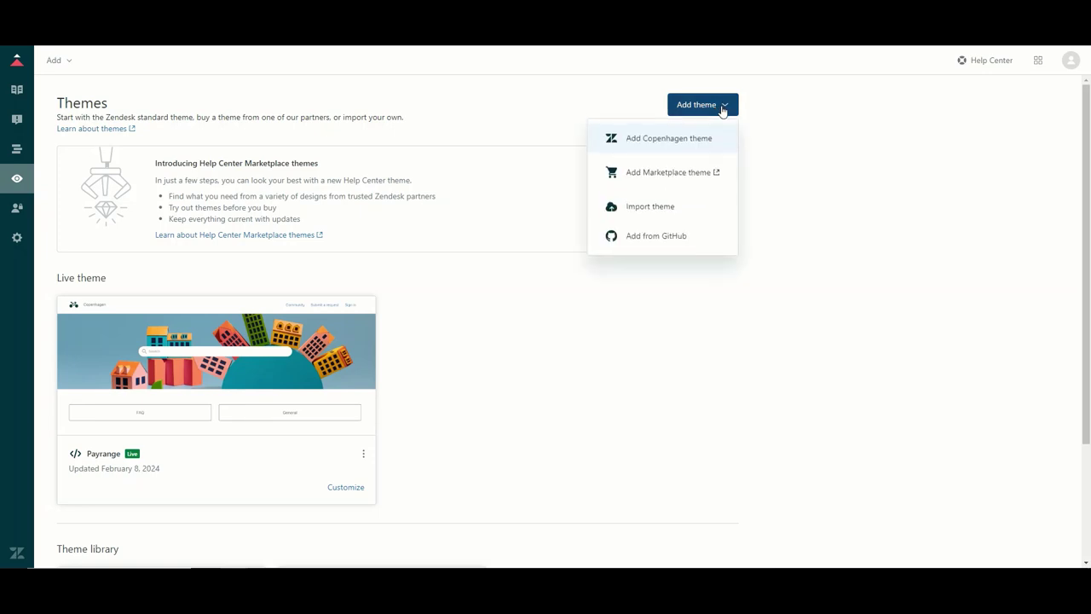
pyautogui.click(668, 172)
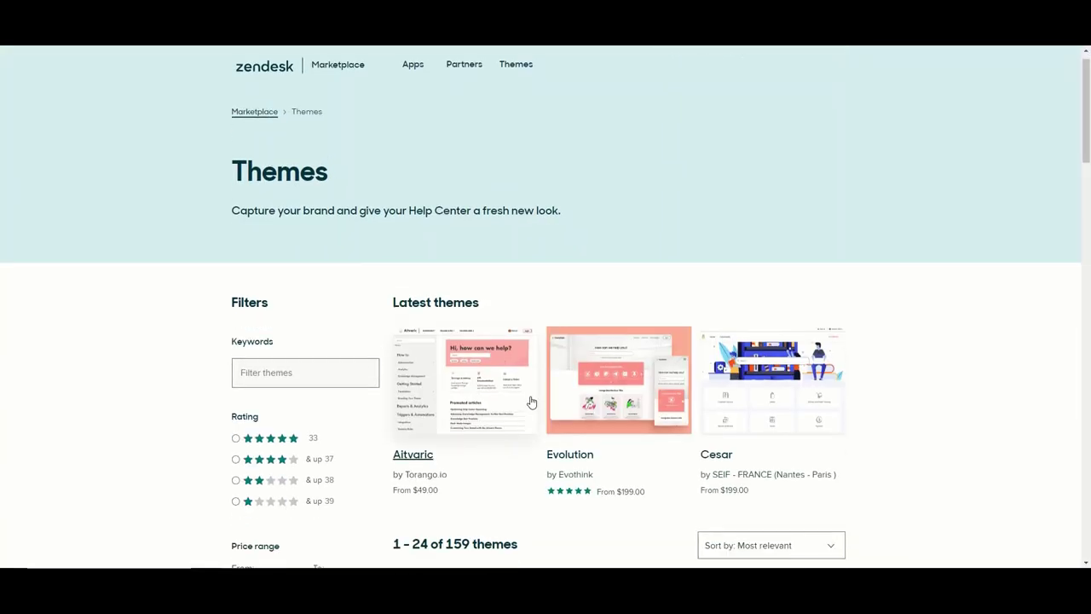
pyautogui.scroll(-3, 596, 358)
pyautogui.scroll(-2, 707, 383)
pyautogui.scroll(-2, 570, 490)
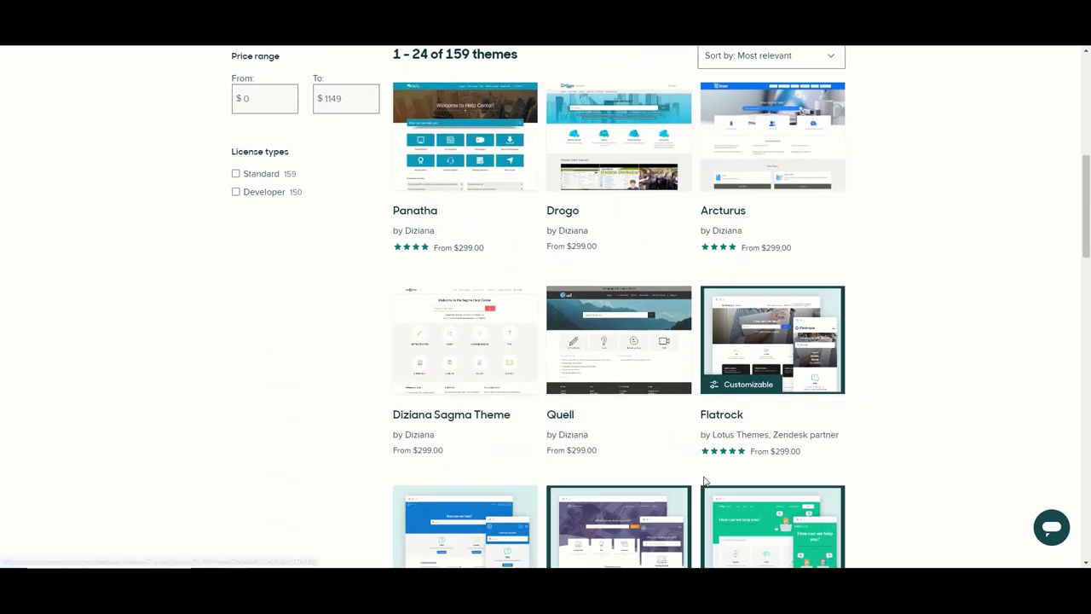
pyautogui.scroll(3, 653, 441)
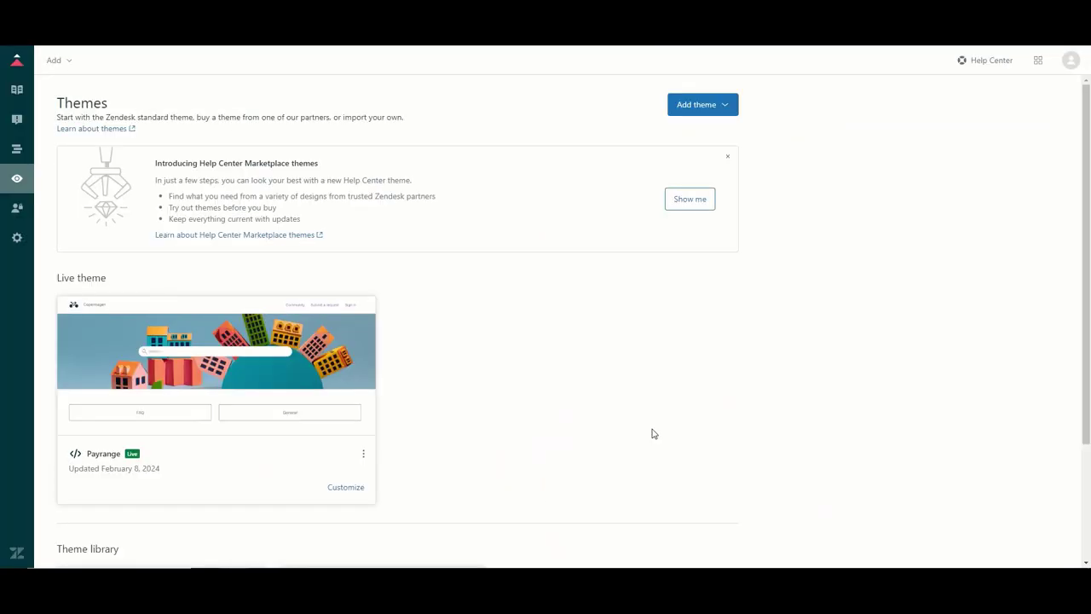
# Step: Look over the installed Help Center themes again and open the user segments list in the user permissions
pyautogui.scroll(-2, 652, 434)
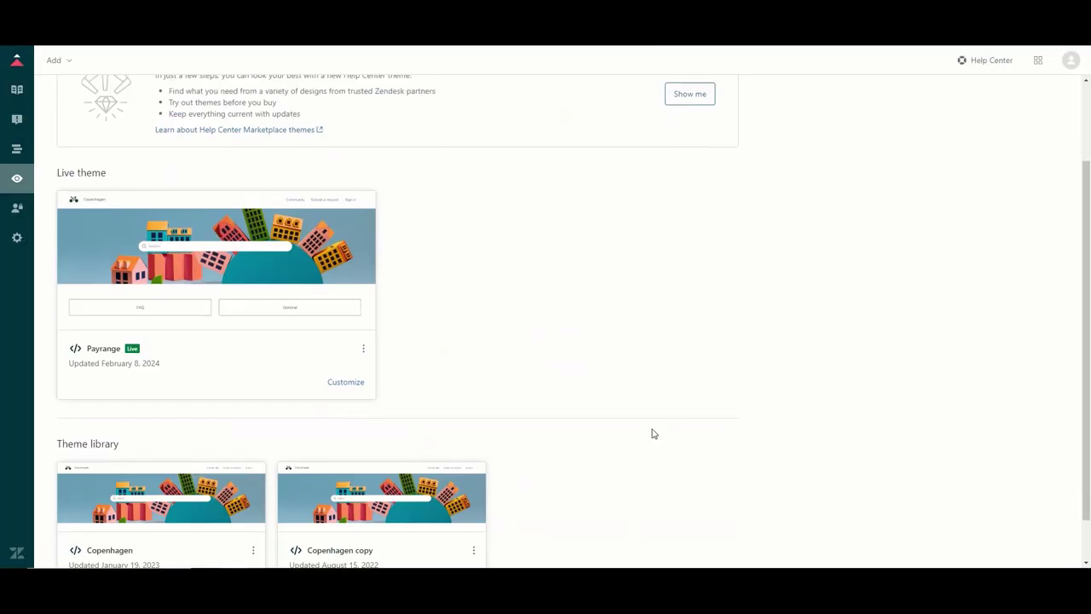
pyautogui.scroll(2, 652, 433)
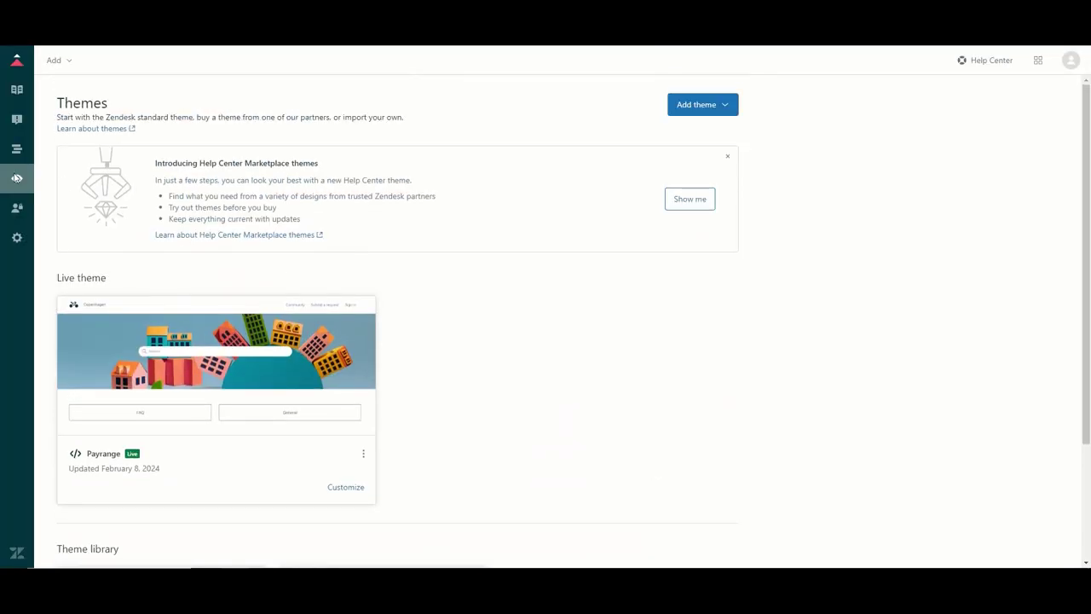
pyautogui.click(14, 203)
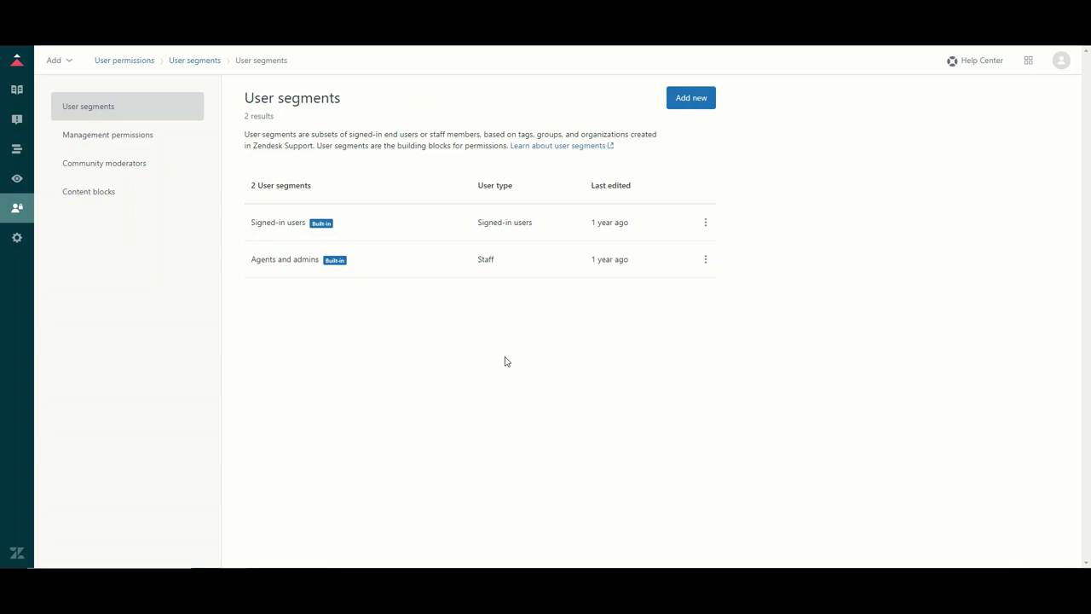
# Step: Open the Guide settings and set content moderation to "Moderate all content"
pyautogui.click(18, 242)
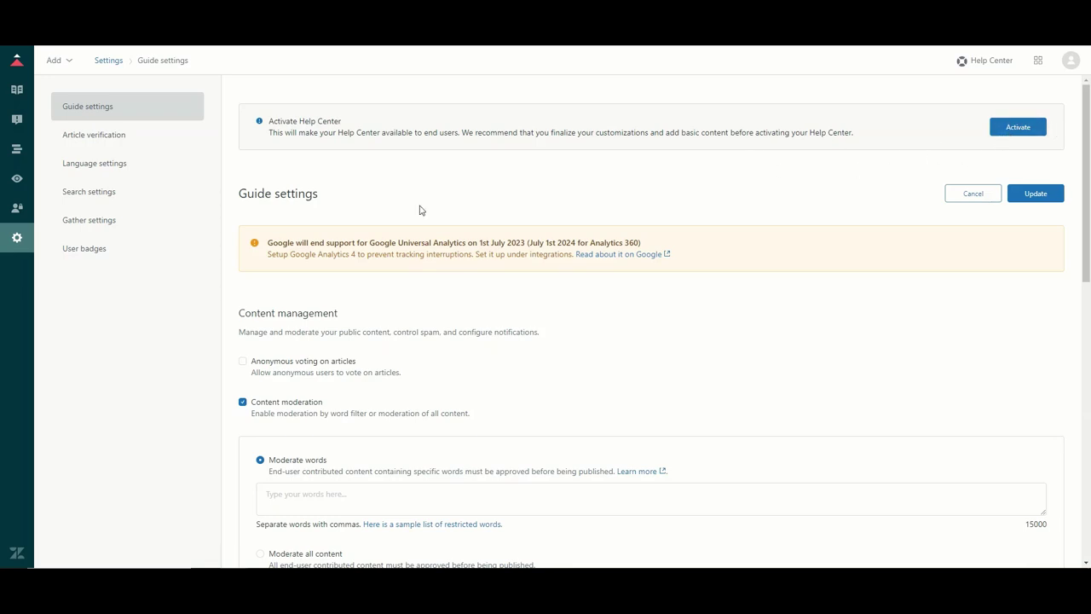
pyautogui.scroll(-1, 488, 269)
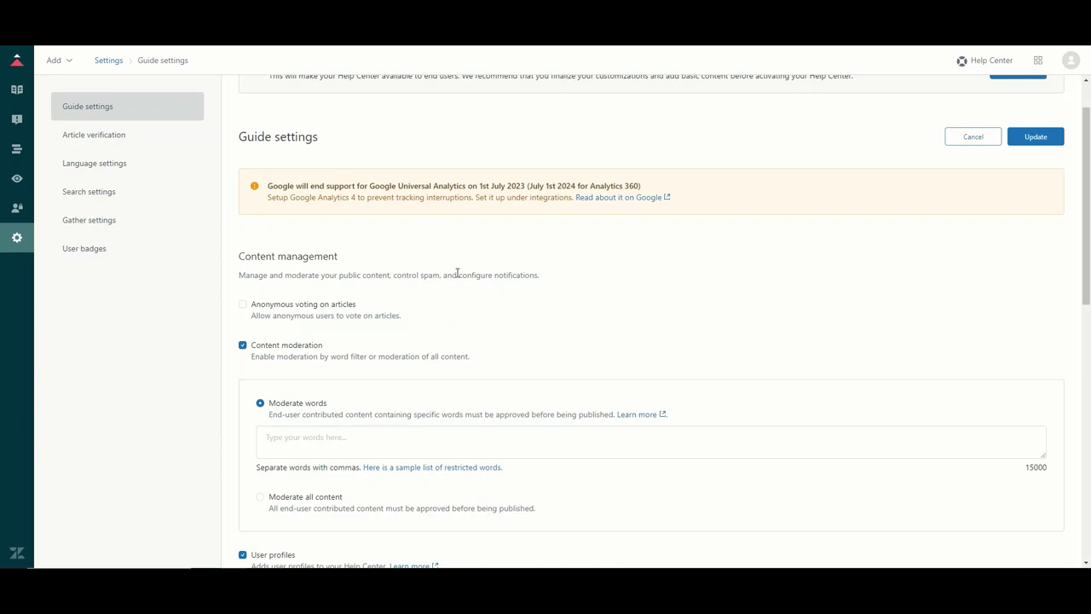
pyautogui.scroll(-1, 457, 273)
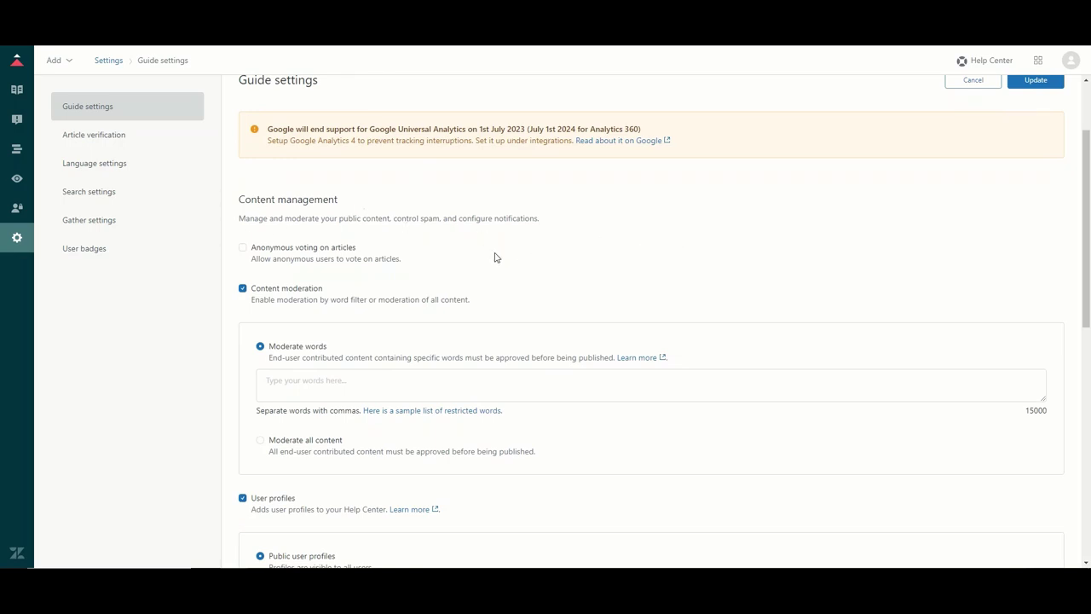
pyautogui.scroll(-1, 633, 280)
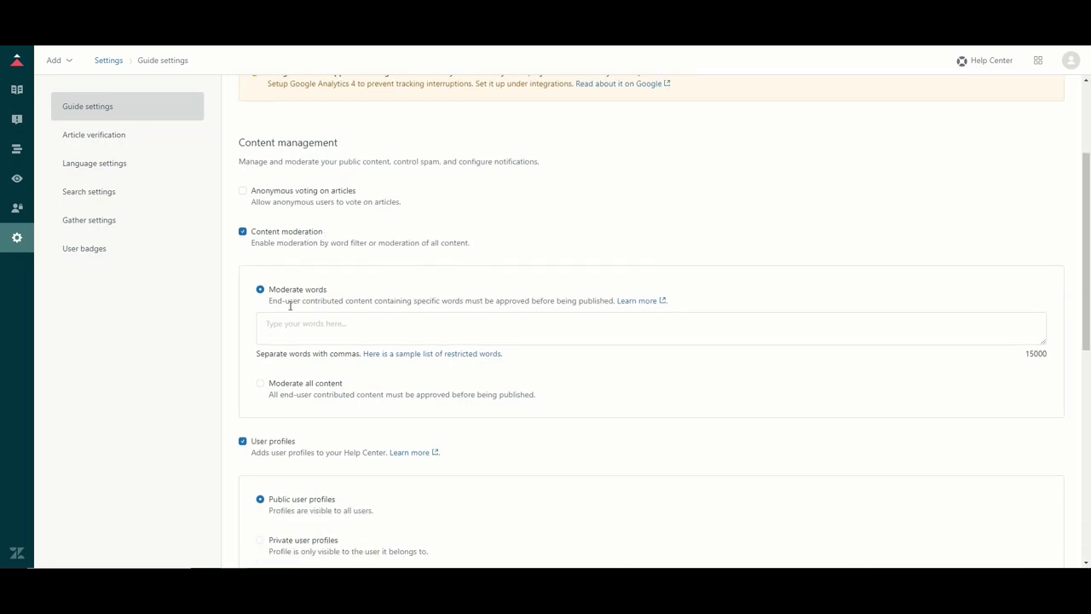
pyautogui.click(346, 338)
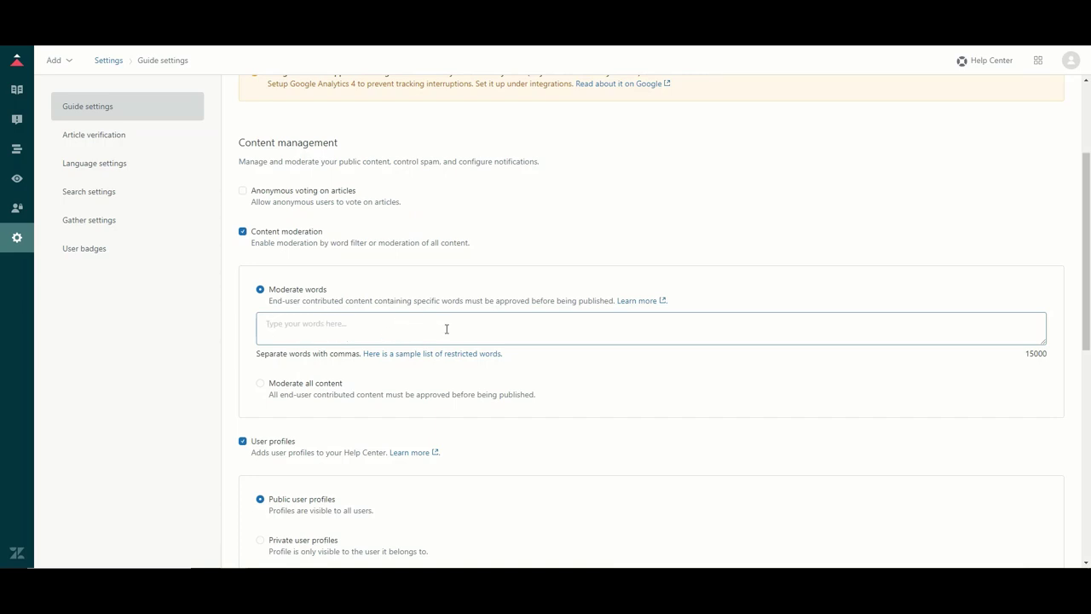
pyautogui.scroll(-1, 446, 329)
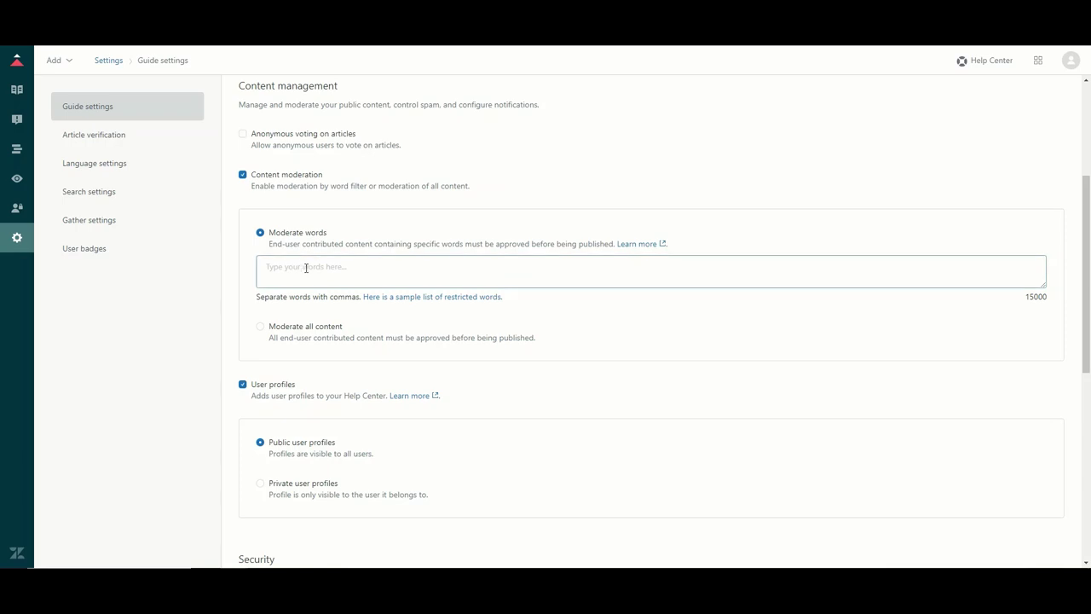
pyautogui.click(260, 328)
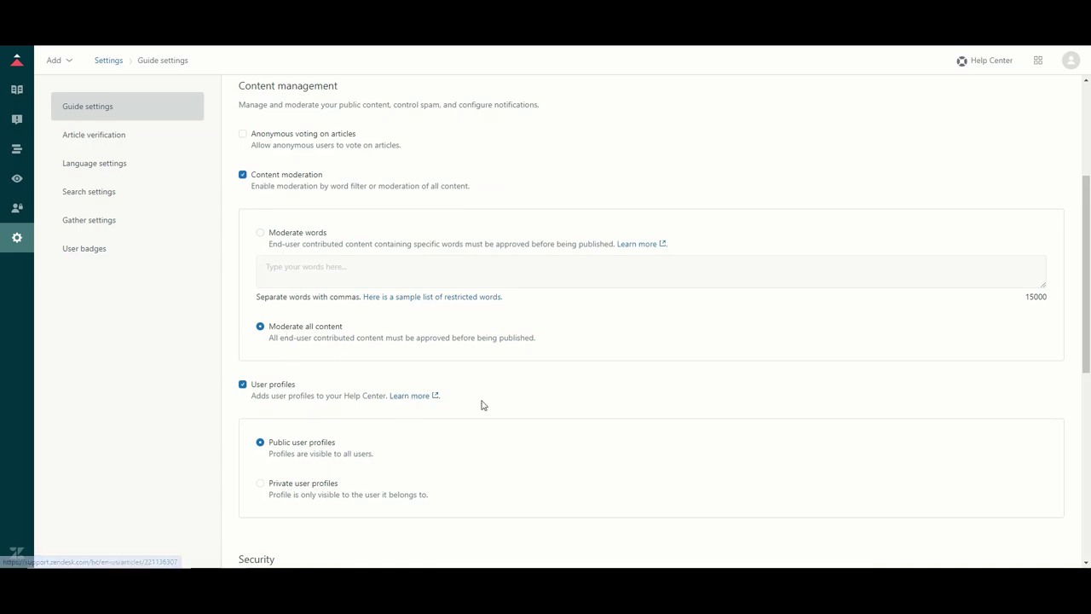
# Step: Set the user profiles option to "Private user profiles" in the Guide settings
pyautogui.scroll(-1, 524, 366)
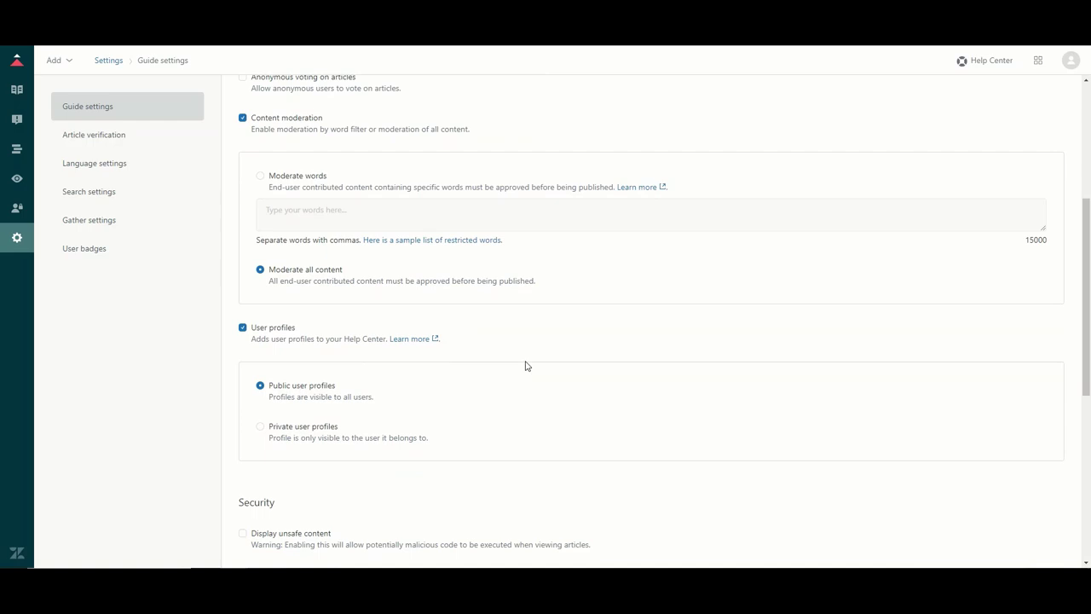
pyautogui.scroll(-1, 525, 366)
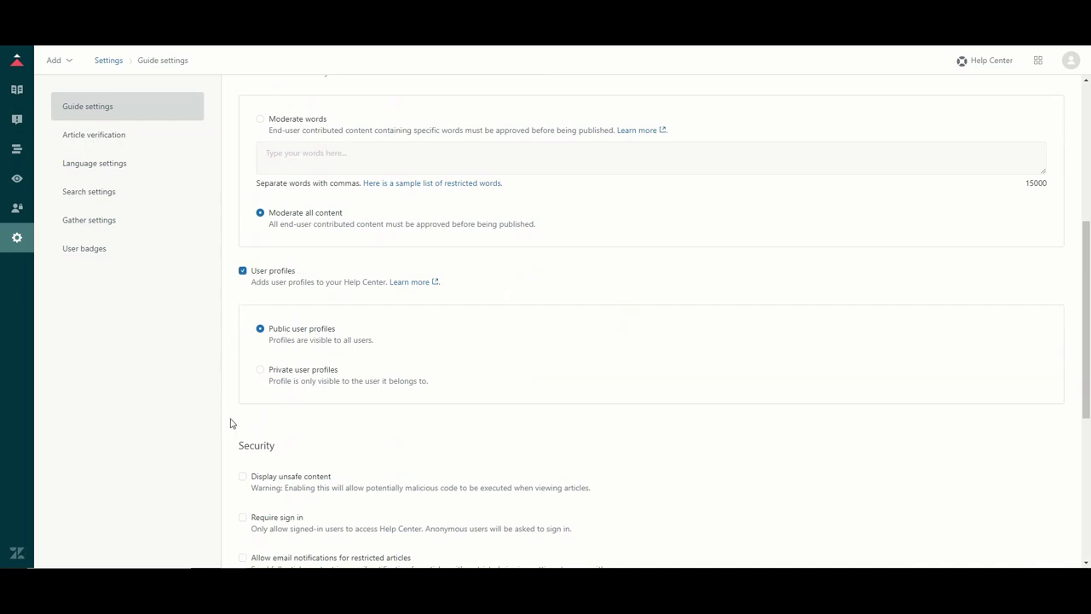
pyautogui.scroll(-1, 423, 433)
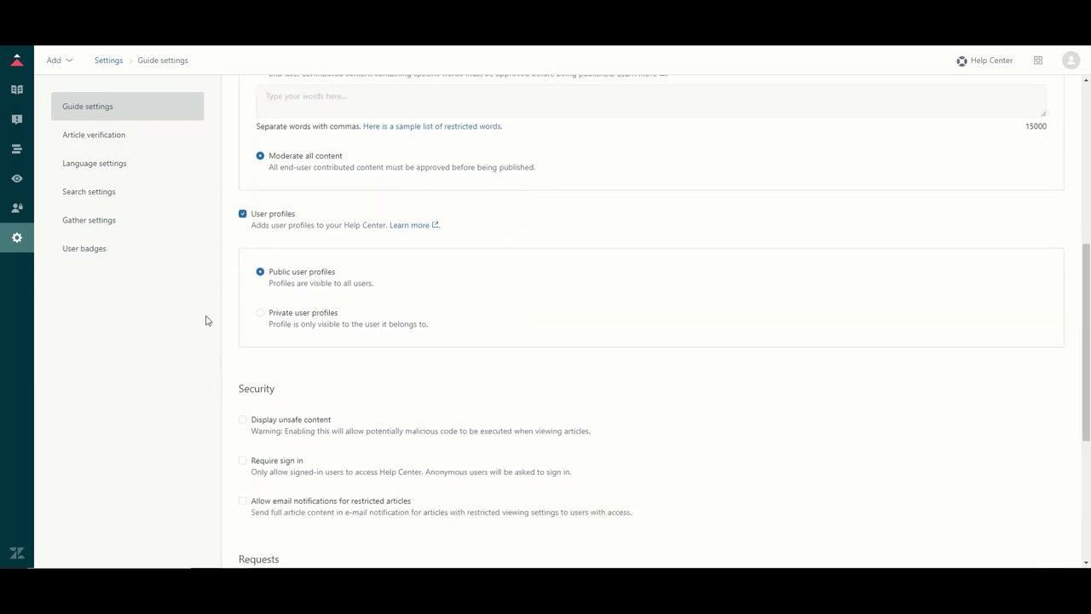
pyautogui.click(260, 313)
# Step: Turn on "Require sign in" under Security to view its user segment limit, and turn it off again
pyautogui.scroll(-1, 314, 345)
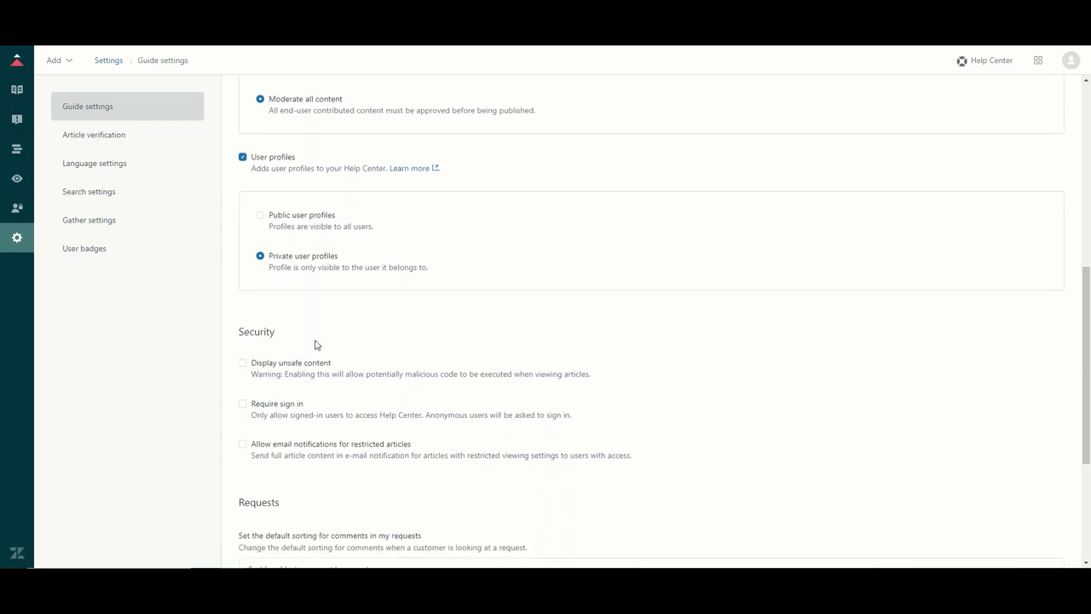
pyautogui.scroll(-2, 485, 349)
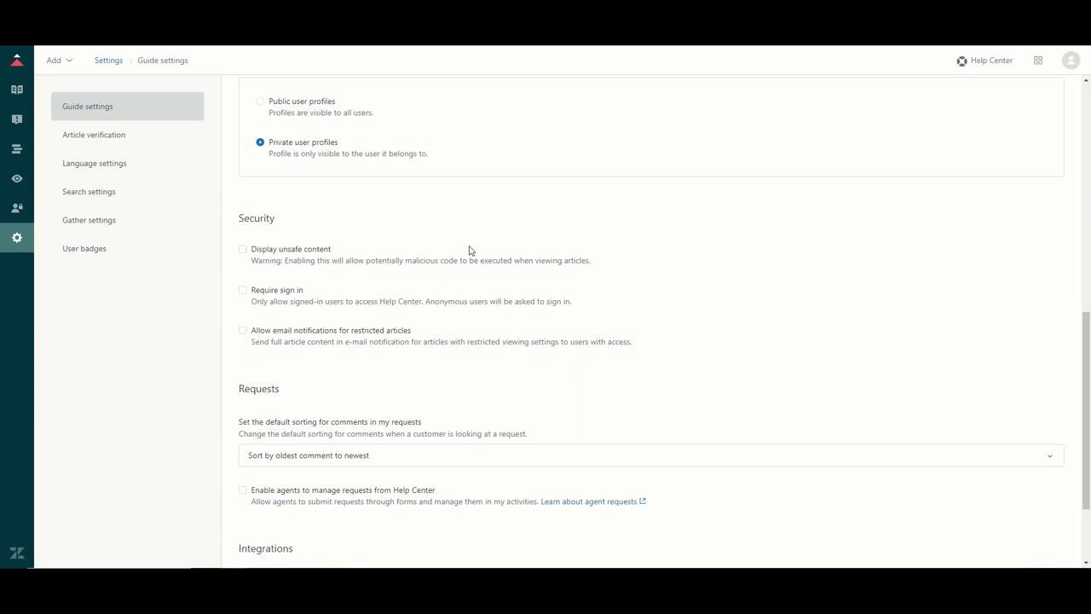
pyautogui.scroll(-1, 471, 249)
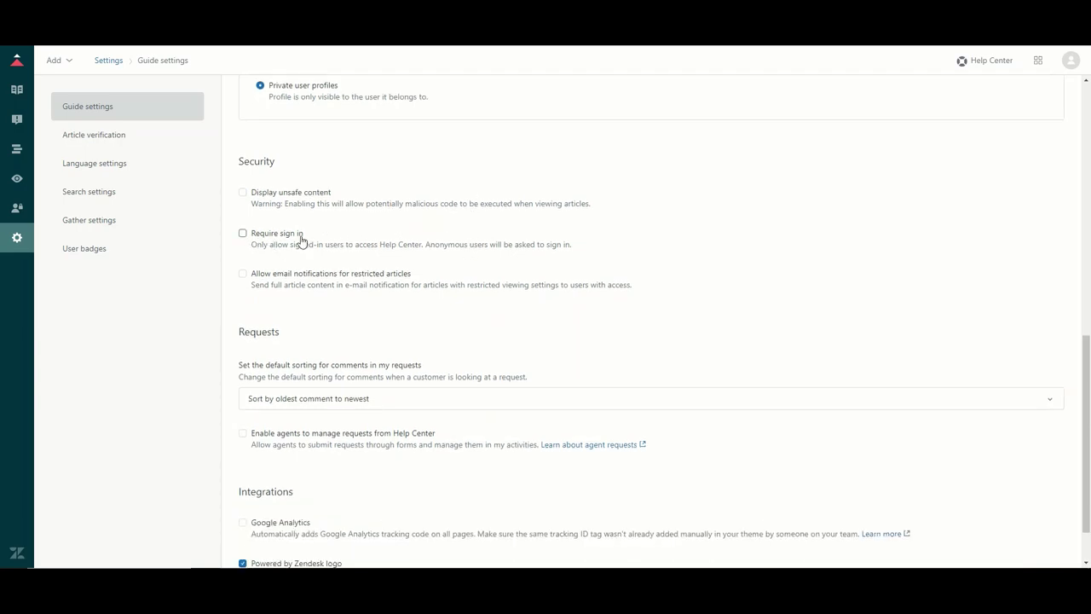
pyautogui.click(242, 235)
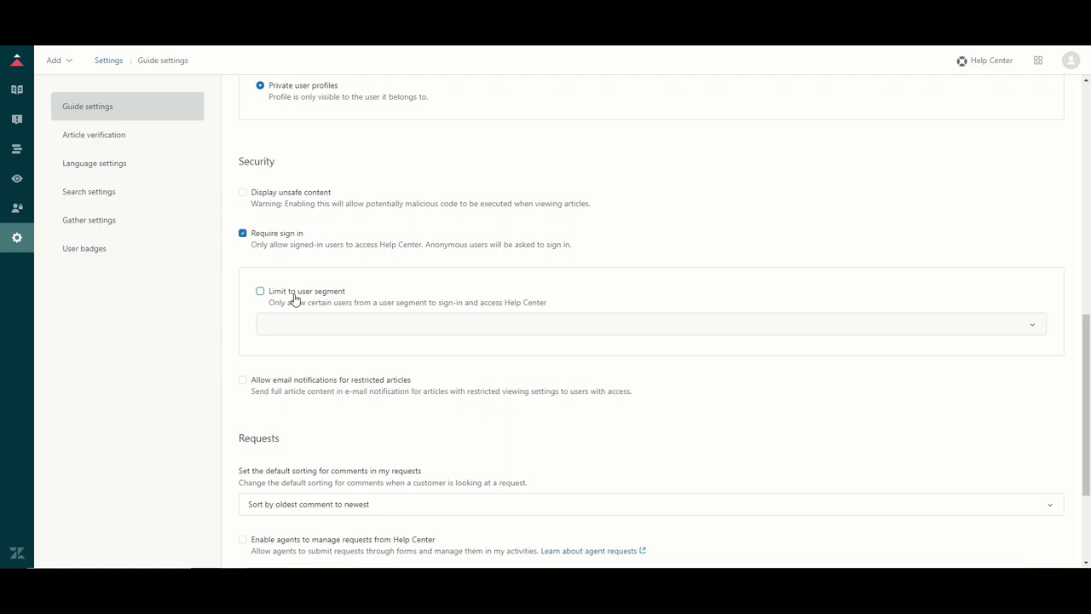
pyautogui.click(242, 234)
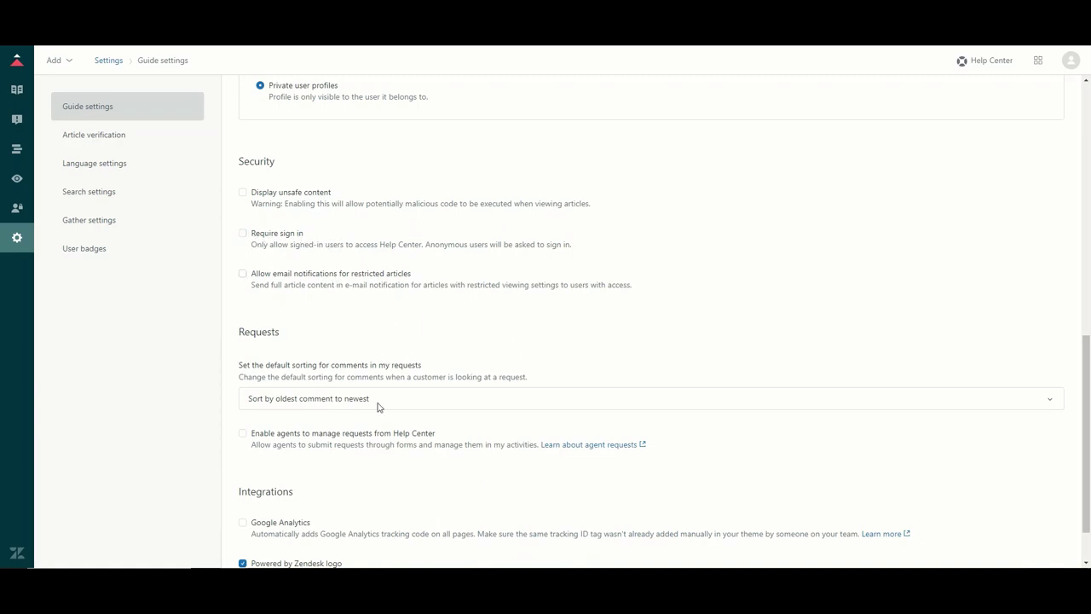
# Step: Toggle the Powered by Zendesk logo option under Integrations off and on again, and save the Guide settings
pyautogui.scroll(-1, 341, 341)
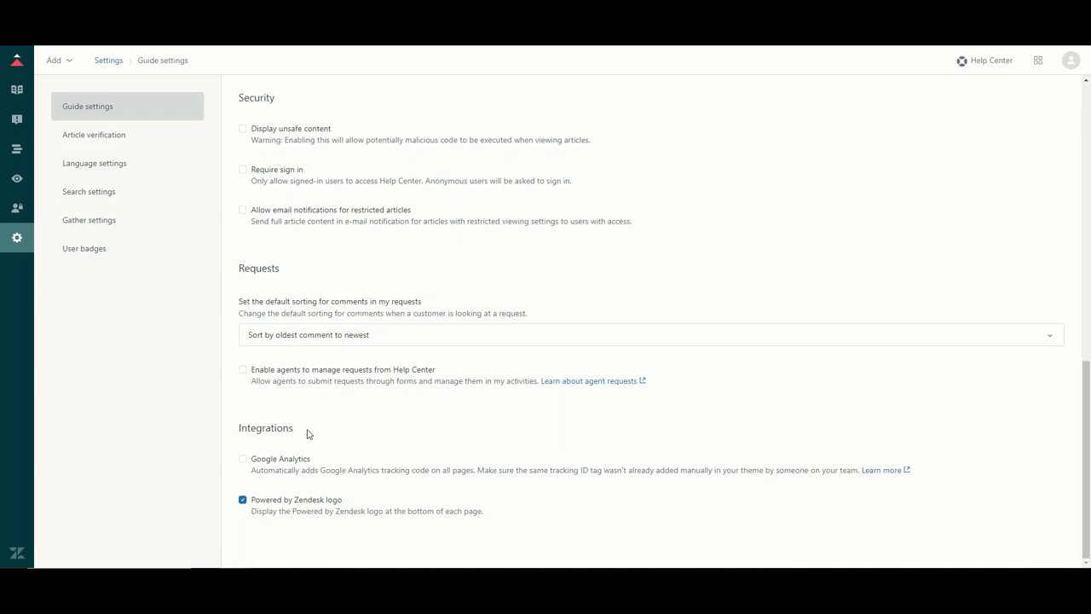
pyautogui.click(242, 505)
pyautogui.click(242, 505)
pyautogui.scroll(15, 509, 443)
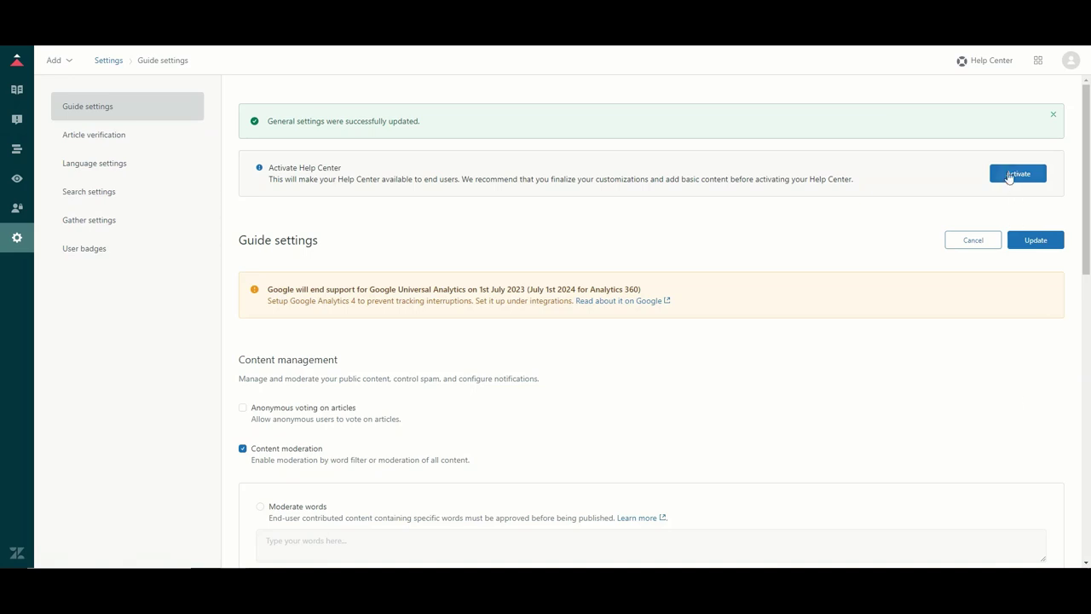
pyautogui.click(1009, 177)
# Step: Look through the article verification, language, search and Gather settings, including the Help Center name and the activate community option
pyautogui.click(89, 138)
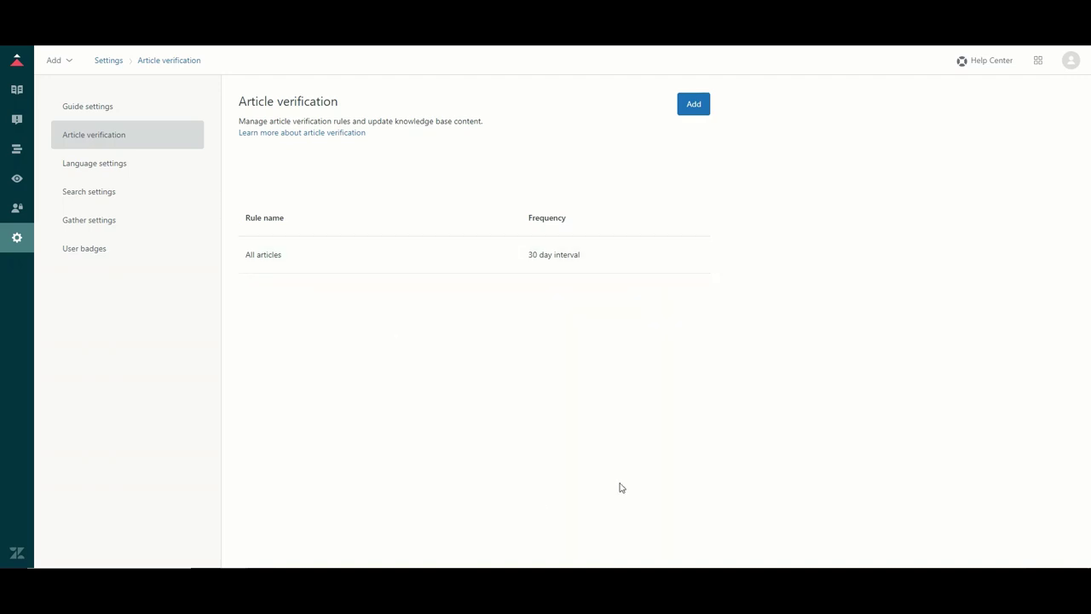
pyautogui.click(68, 164)
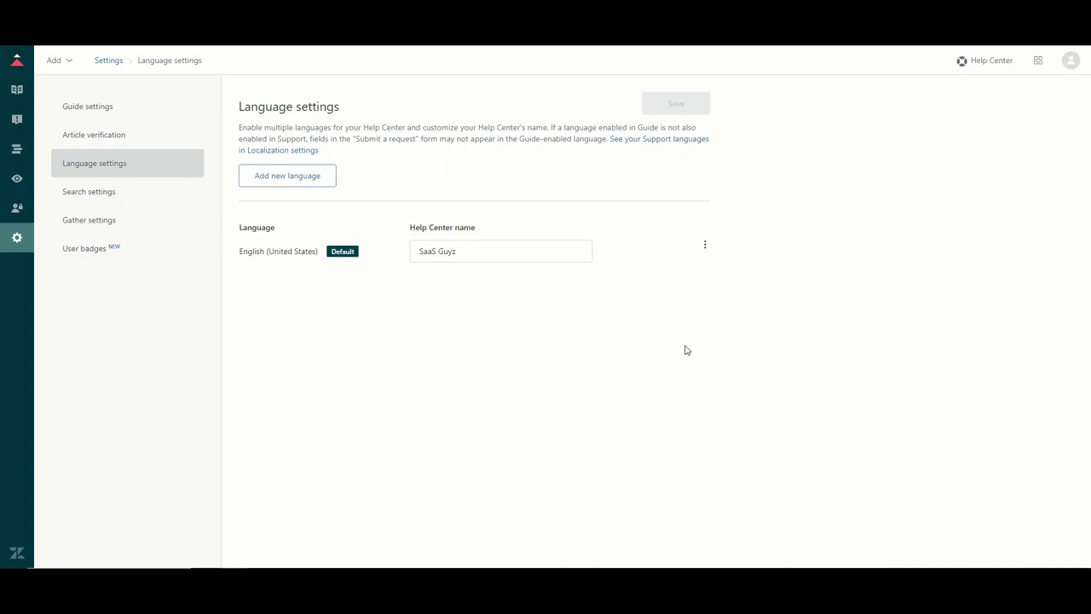
pyautogui.click(441, 251)
pyautogui.click(257, 185)
pyautogui.click(88, 193)
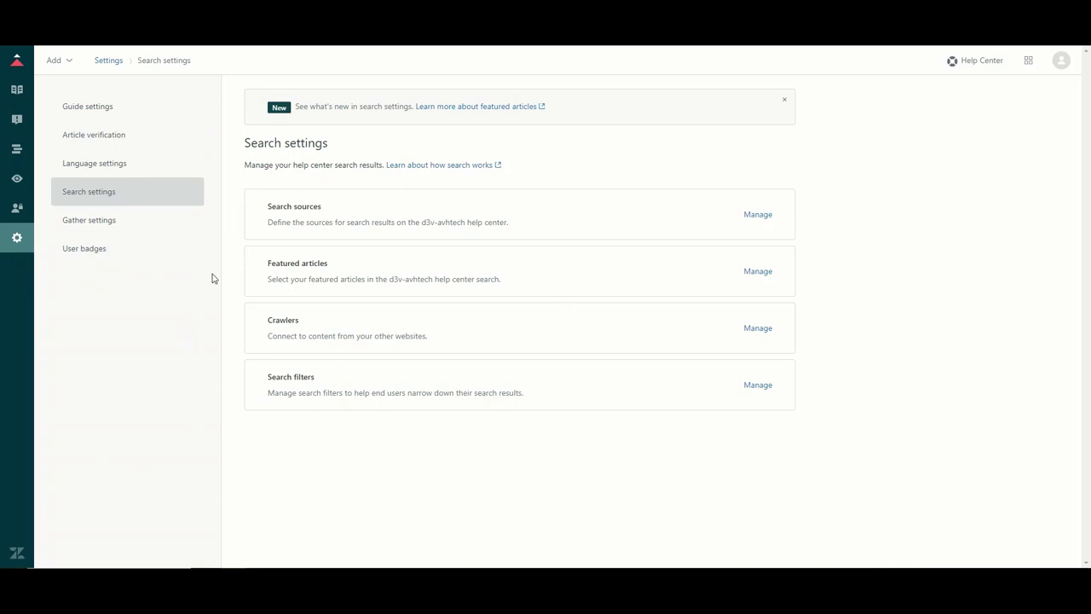
pyautogui.click(76, 227)
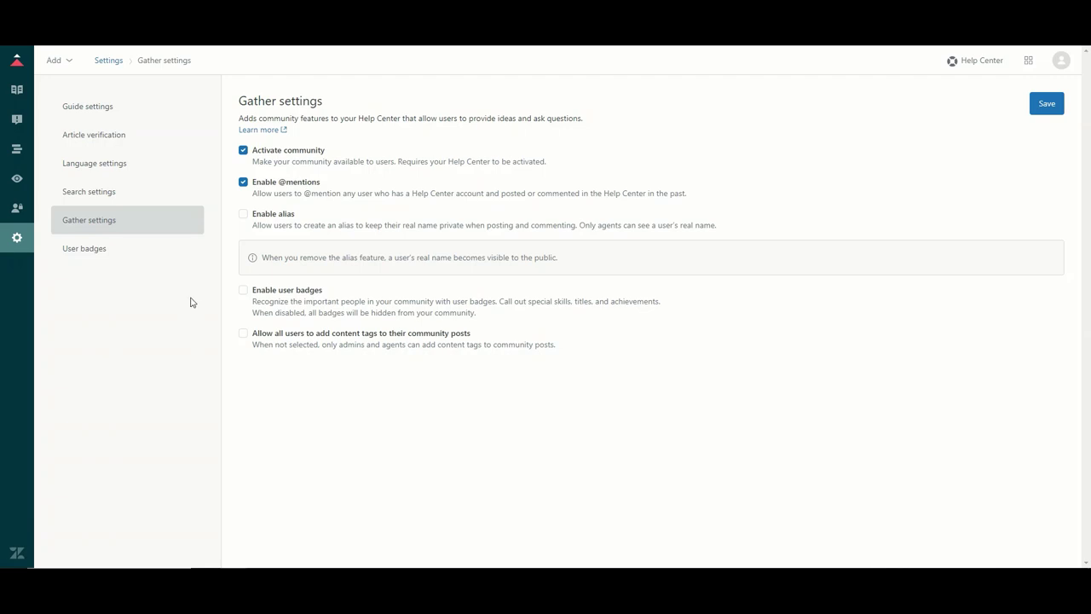
pyautogui.click(243, 151)
# Step: Return to the Guide settings, review the content management, security and requests options, and save them
pyautogui.click(94, 107)
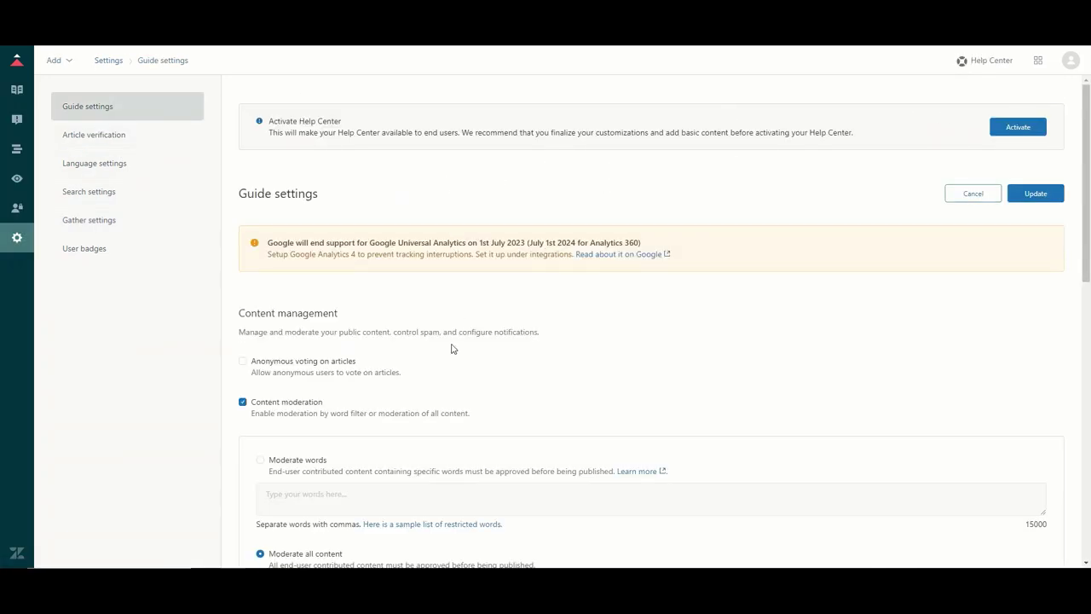
pyautogui.scroll(-3, 452, 347)
pyautogui.scroll(-2, 390, 514)
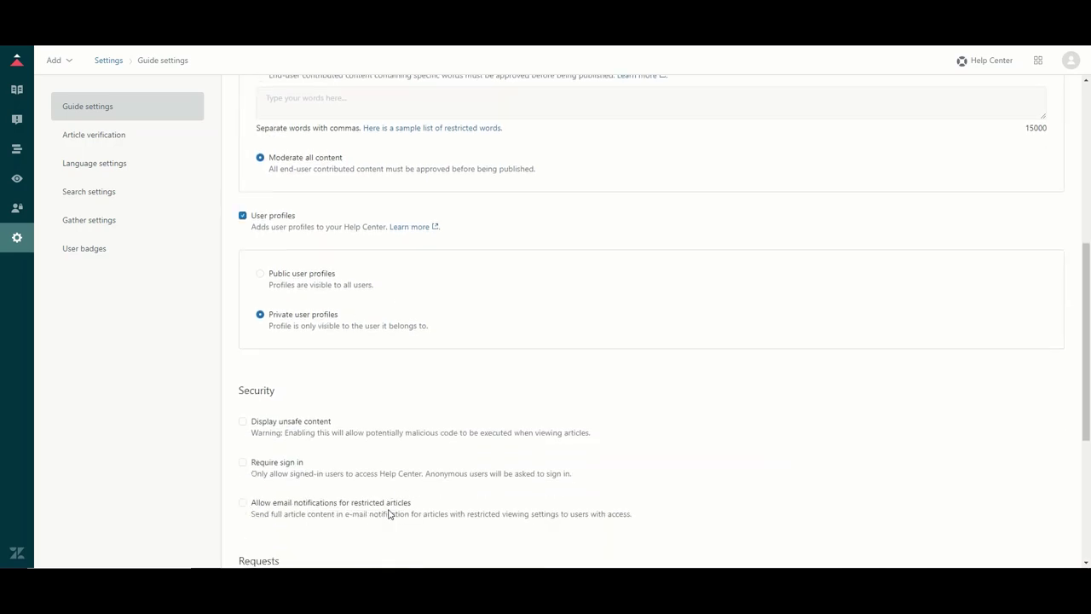
pyautogui.scroll(-3, 499, 444)
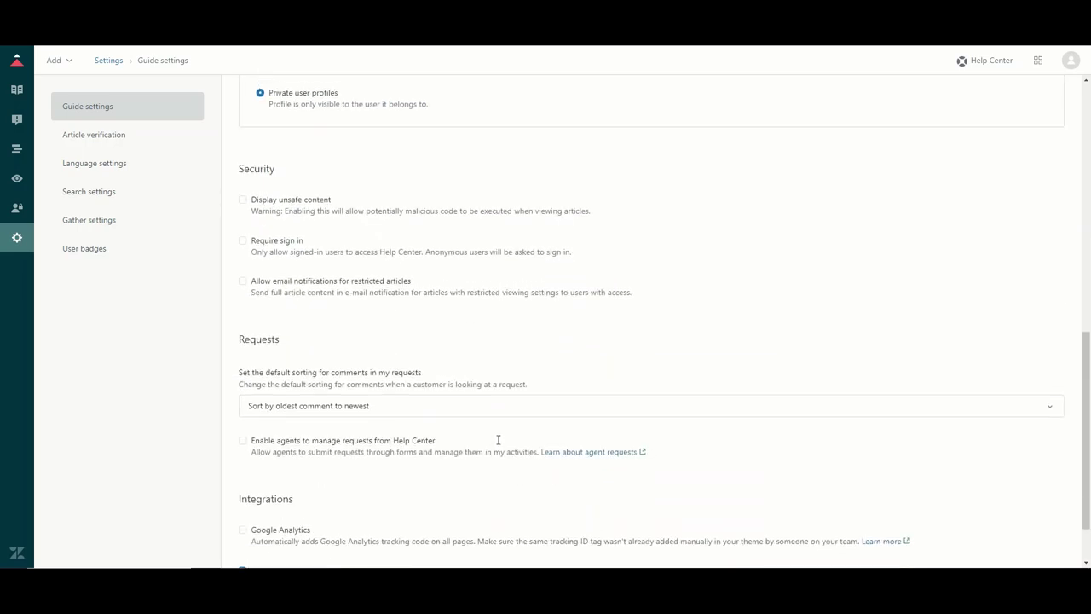
pyautogui.scroll(5, 499, 444)
pyautogui.scroll(3, 498, 444)
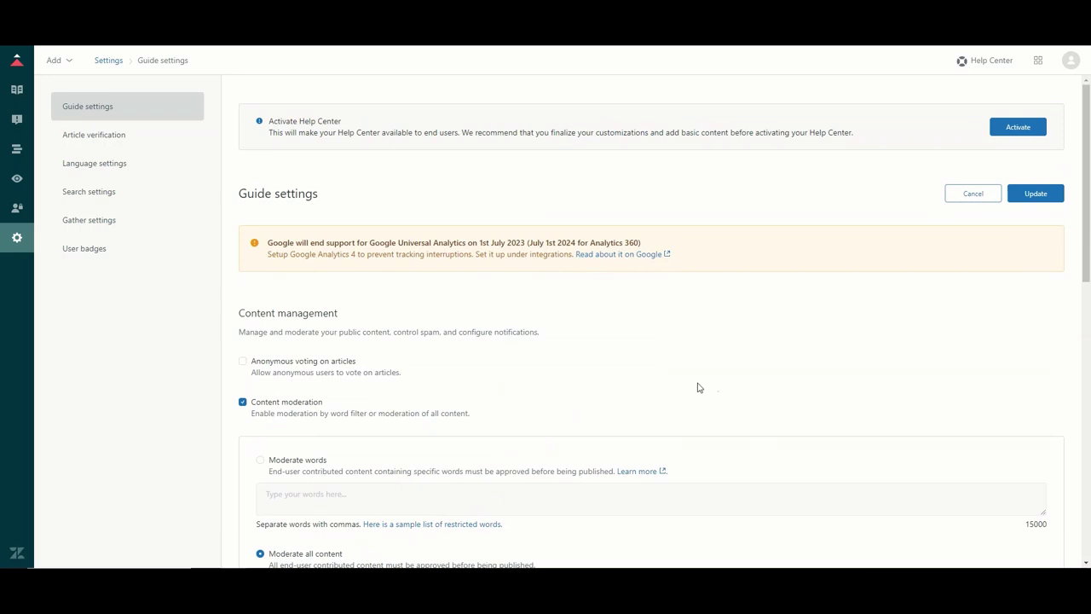
pyautogui.click(1040, 196)
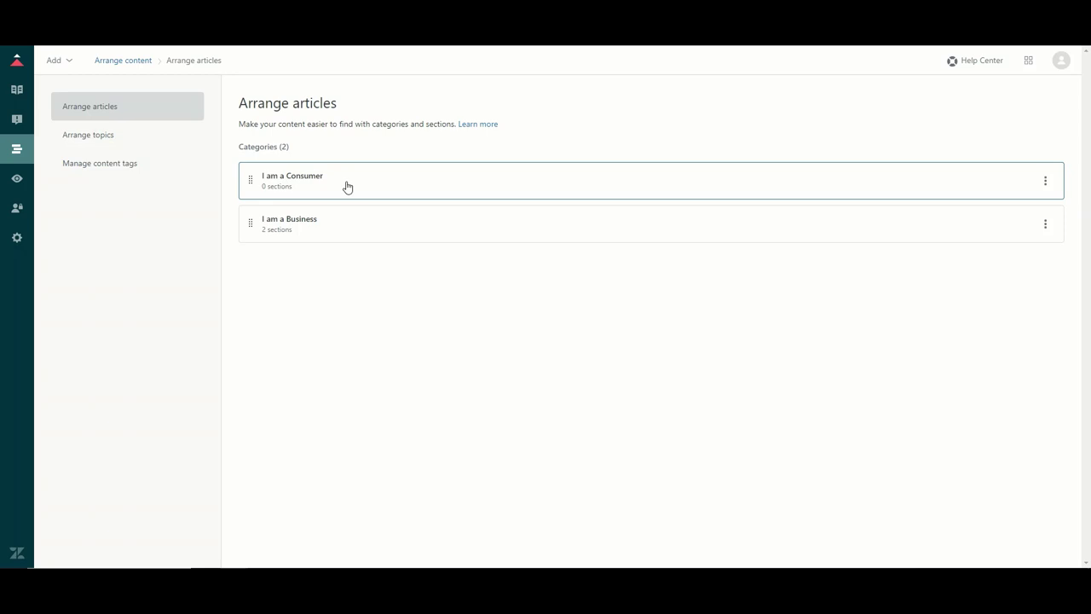
# Step: Open the article "How can agents leverage knowledge to help customers?" from the list of all articles and dismiss the introductory tip
pyautogui.click(17, 92)
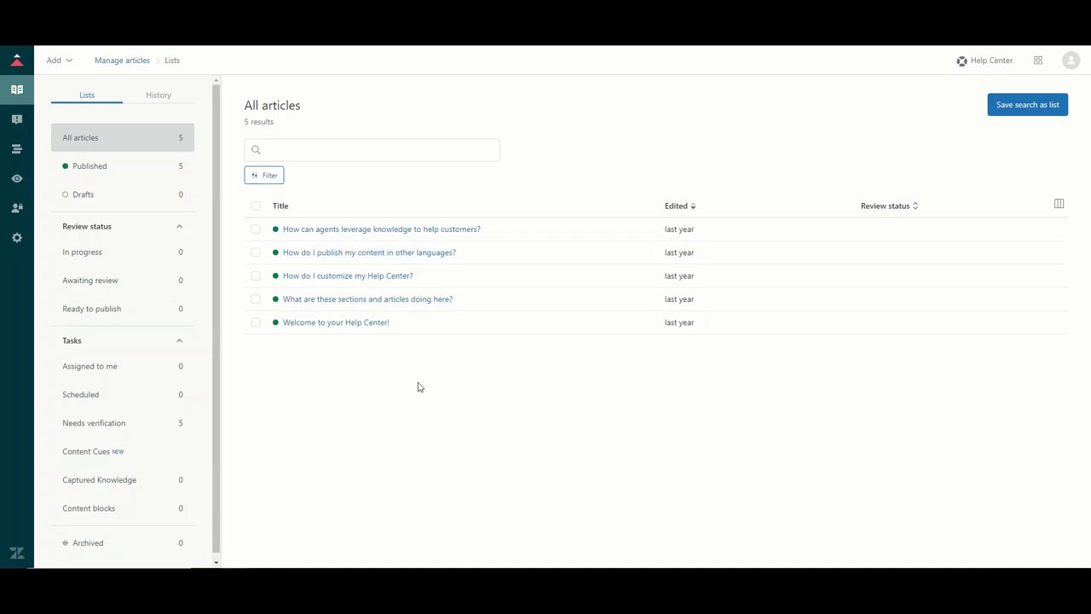
pyautogui.click(385, 232)
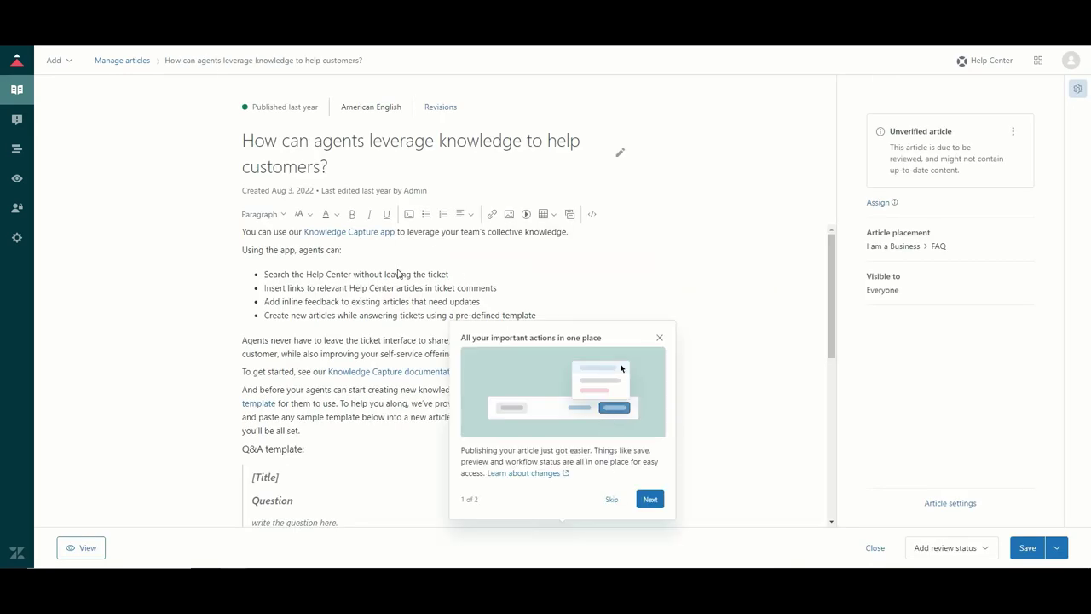
pyautogui.click(658, 338)
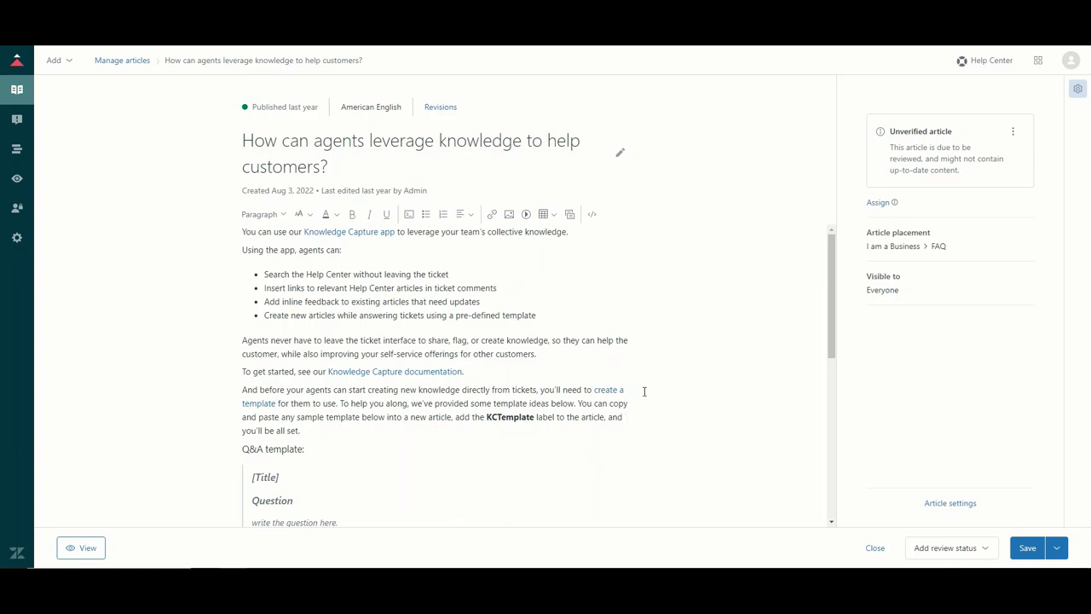
pyautogui.scroll(-3, 644, 392)
pyautogui.scroll(-1, 645, 391)
pyautogui.scroll(5, 644, 391)
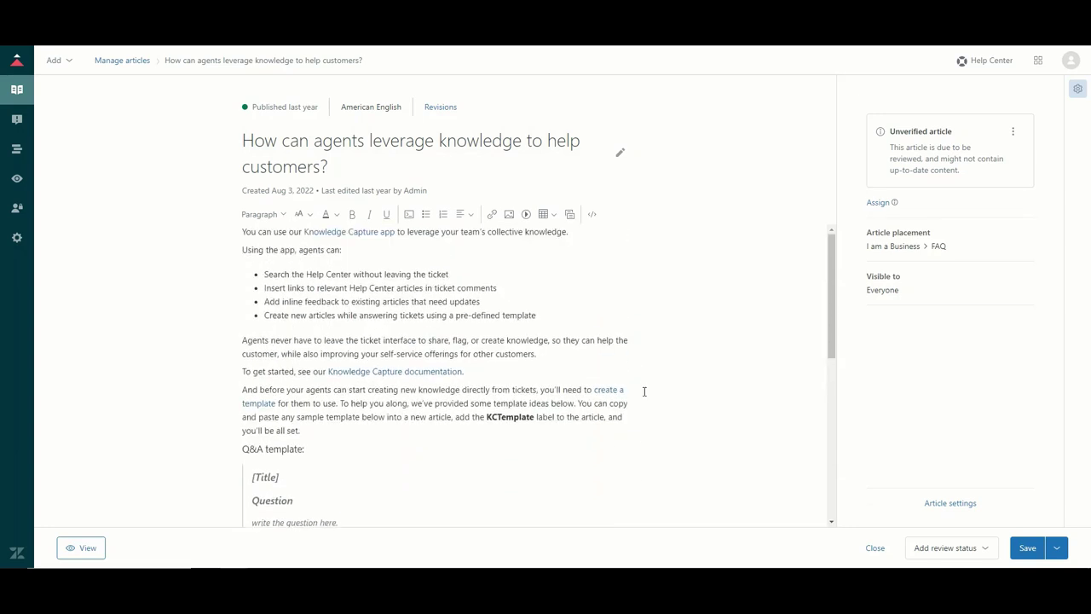
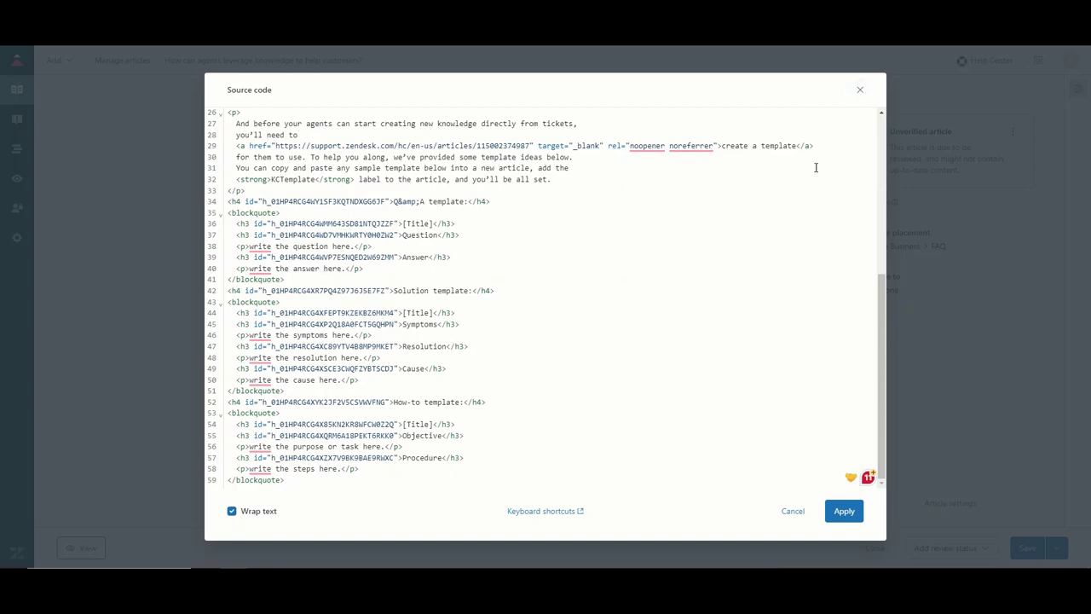
# Step: Examine the article's source code, close it without applying changes, and read the article's body through to the How-to template
pyautogui.click(859, 90)
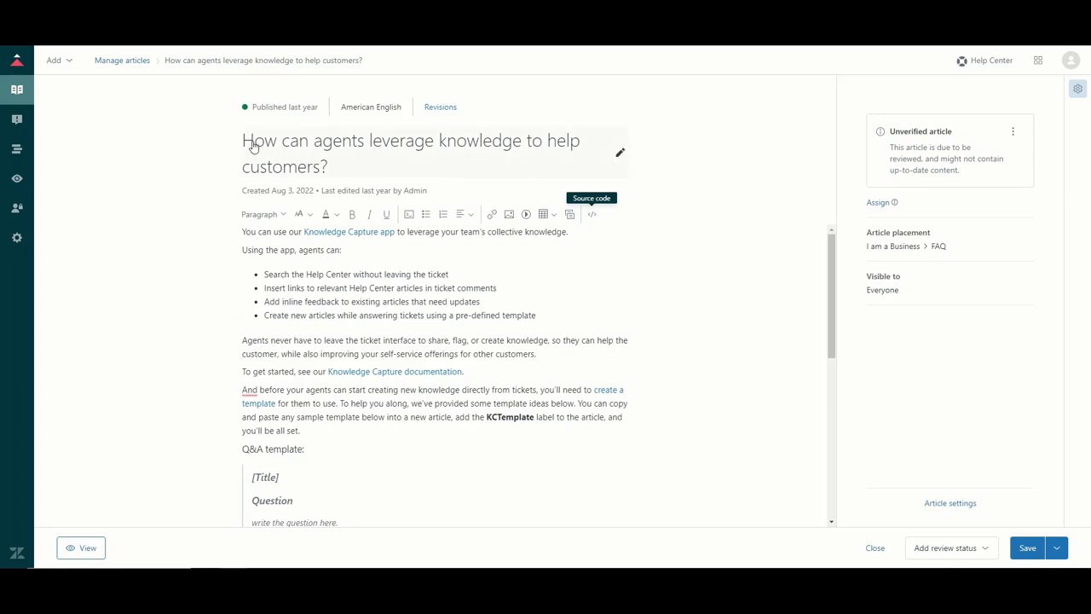
pyautogui.scroll(-5, 460, 382)
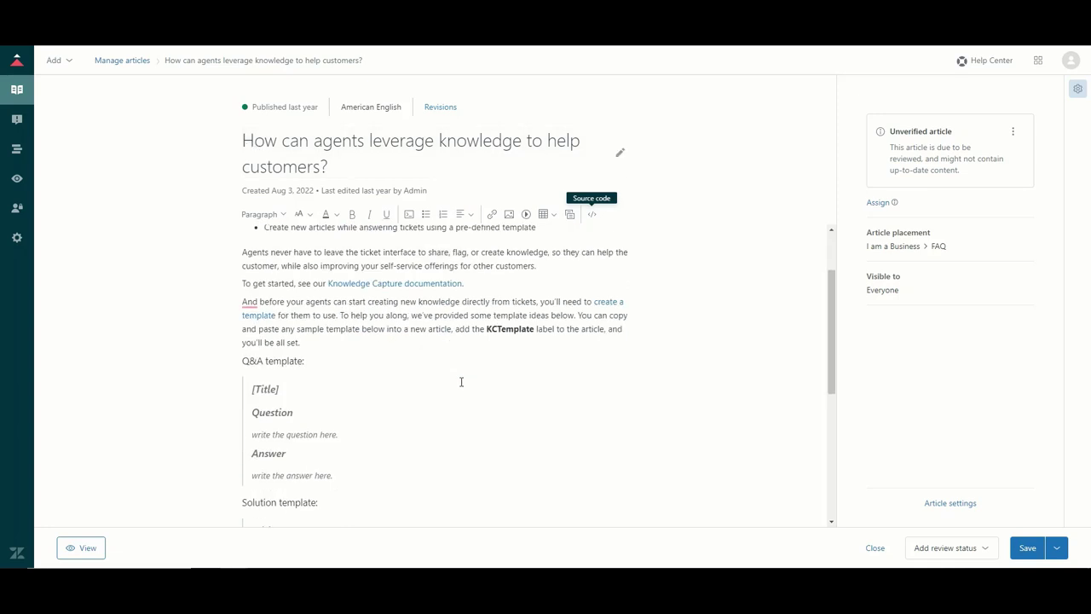
pyautogui.scroll(5, 461, 382)
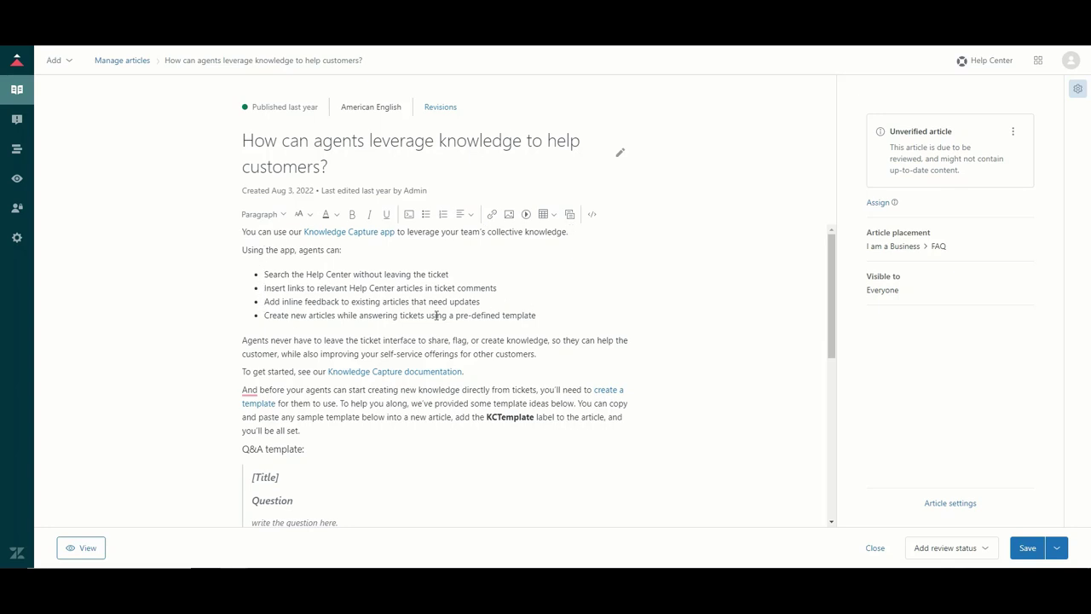
pyautogui.scroll(-3, 426, 421)
pyautogui.scroll(3, 426, 421)
pyautogui.scroll(-2, 543, 338)
pyautogui.scroll(-7, 543, 338)
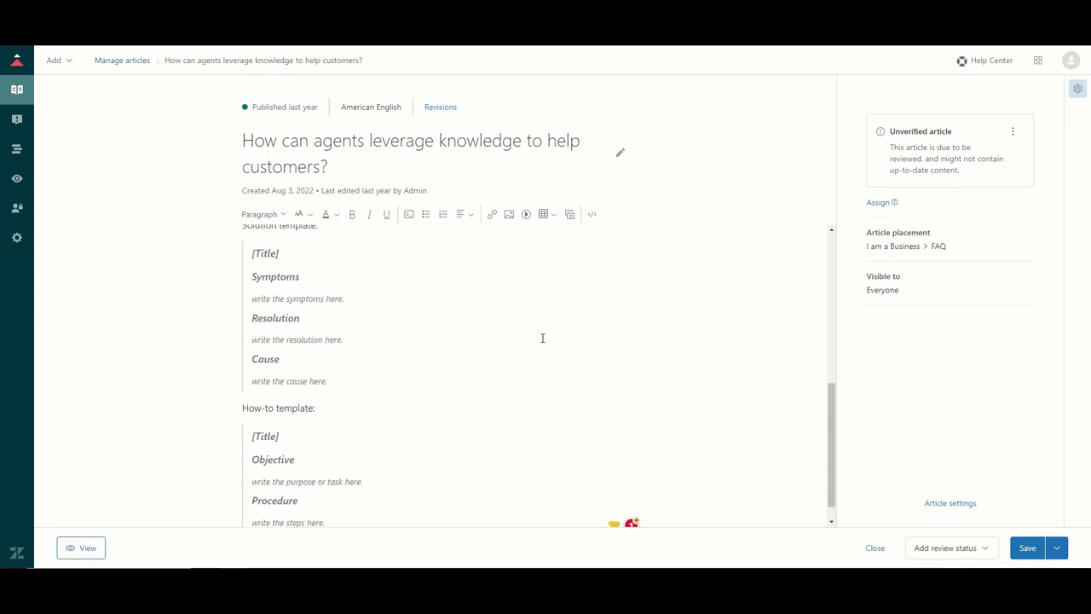
pyautogui.scroll(8, 543, 339)
pyautogui.scroll(1, 543, 338)
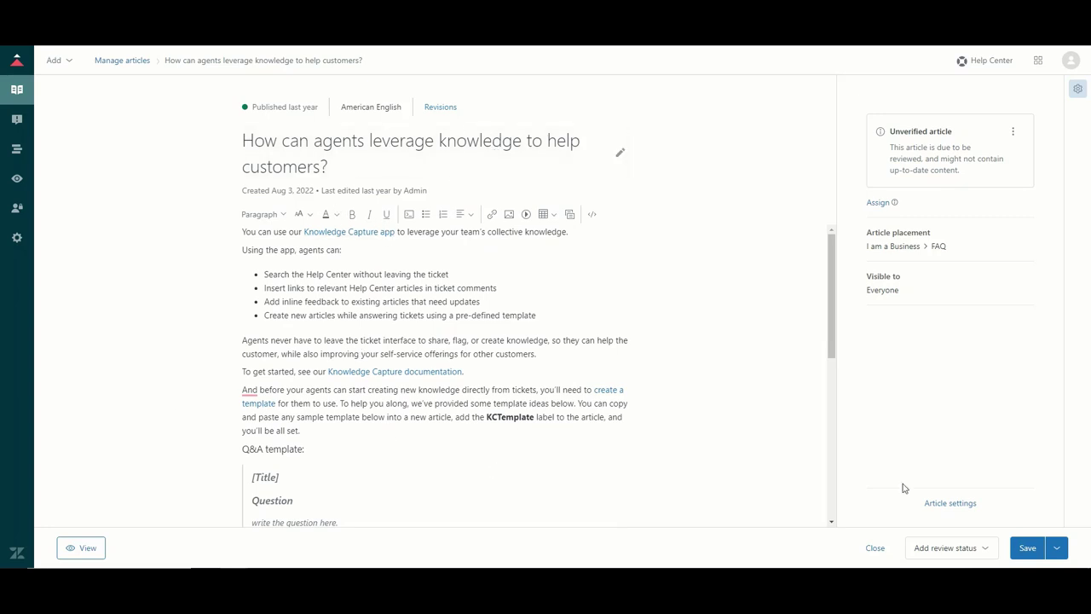
# Step: Open the article settings, check the "Managed by" field and select Everyone for who can see the article
pyautogui.click(949, 503)
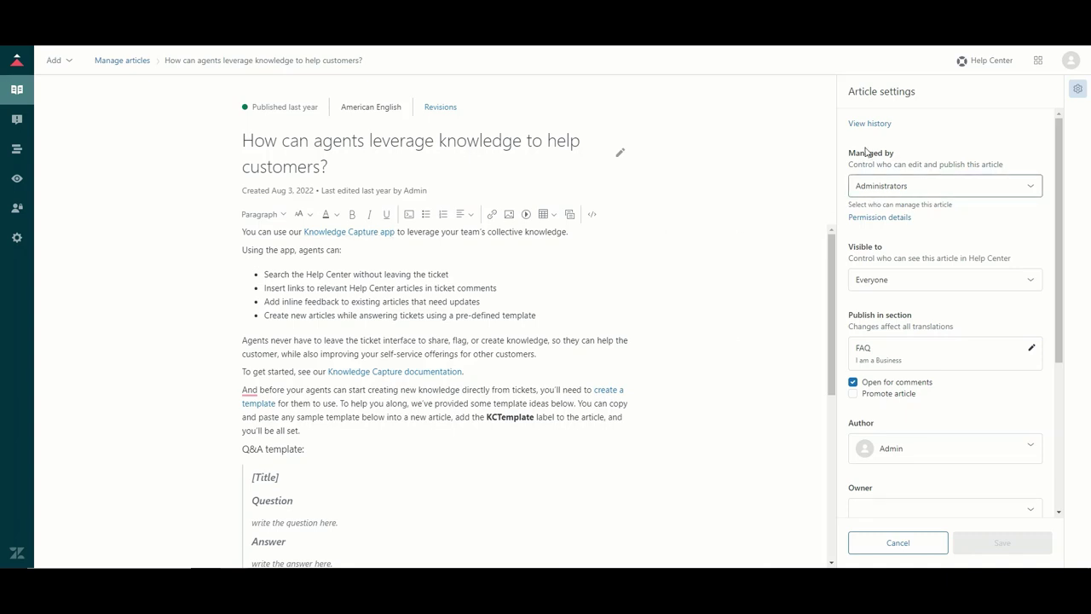
pyautogui.click(866, 186)
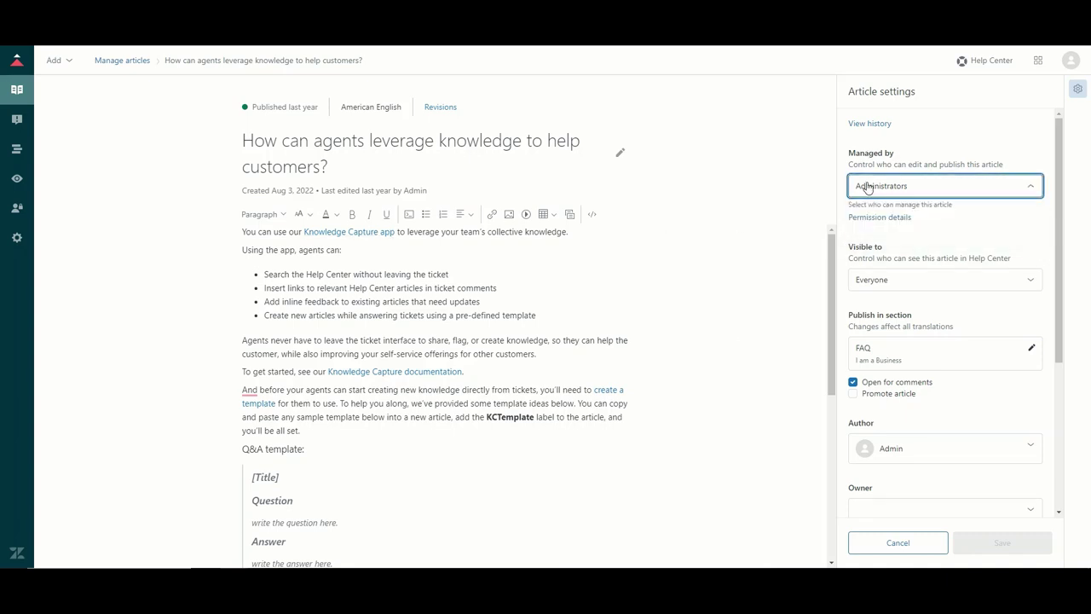
pyautogui.press('Escape')
pyautogui.click(951, 278)
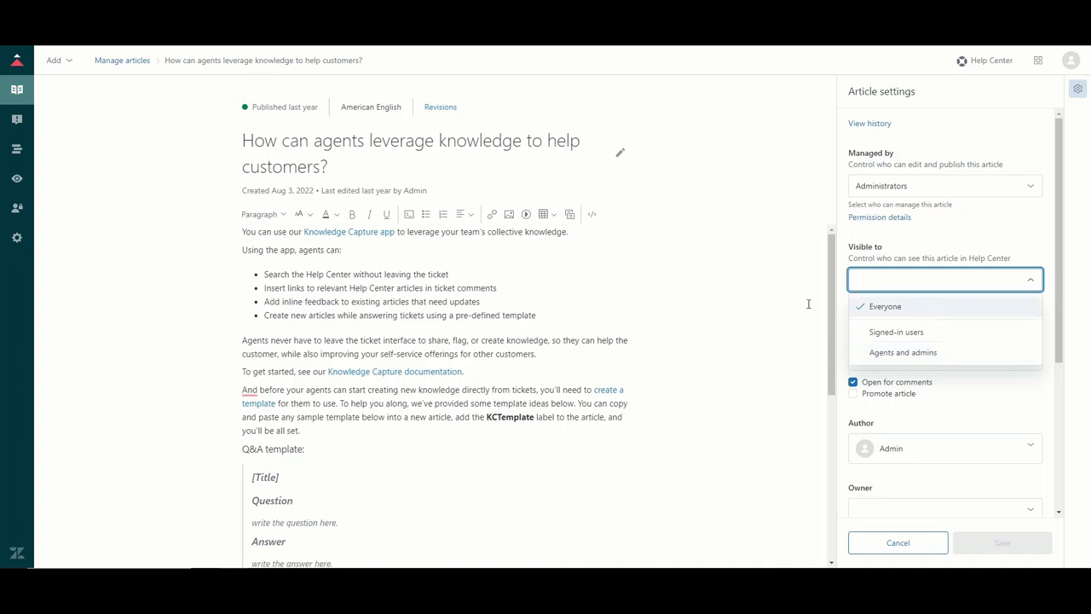
pyautogui.click(856, 307)
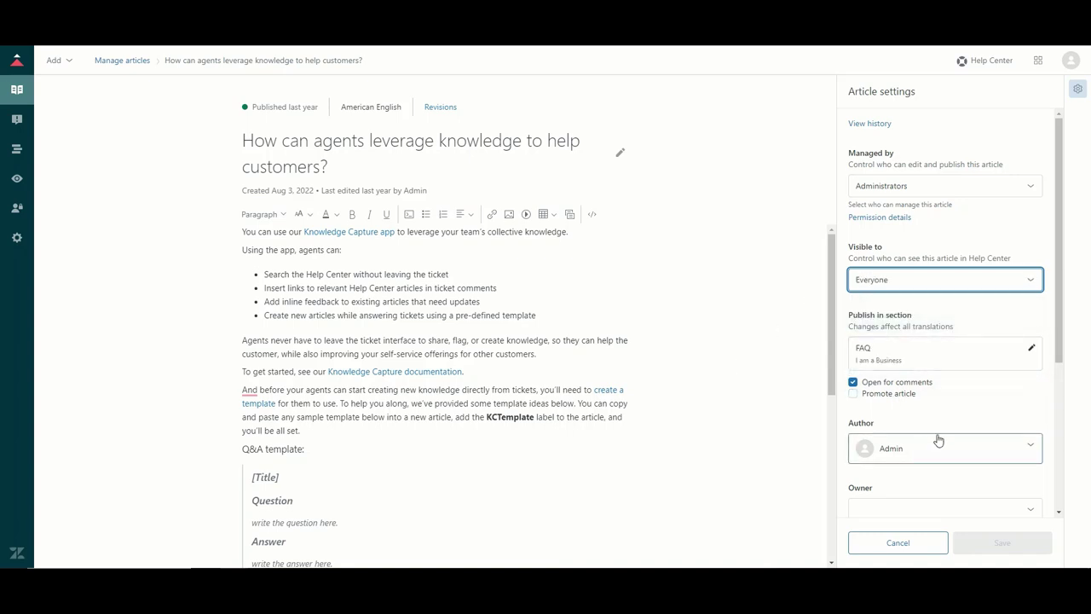
# Step: Set the article's publishing section to Announcements under "I am a Business" and turn off "Open for comments"
pyautogui.click(1031, 347)
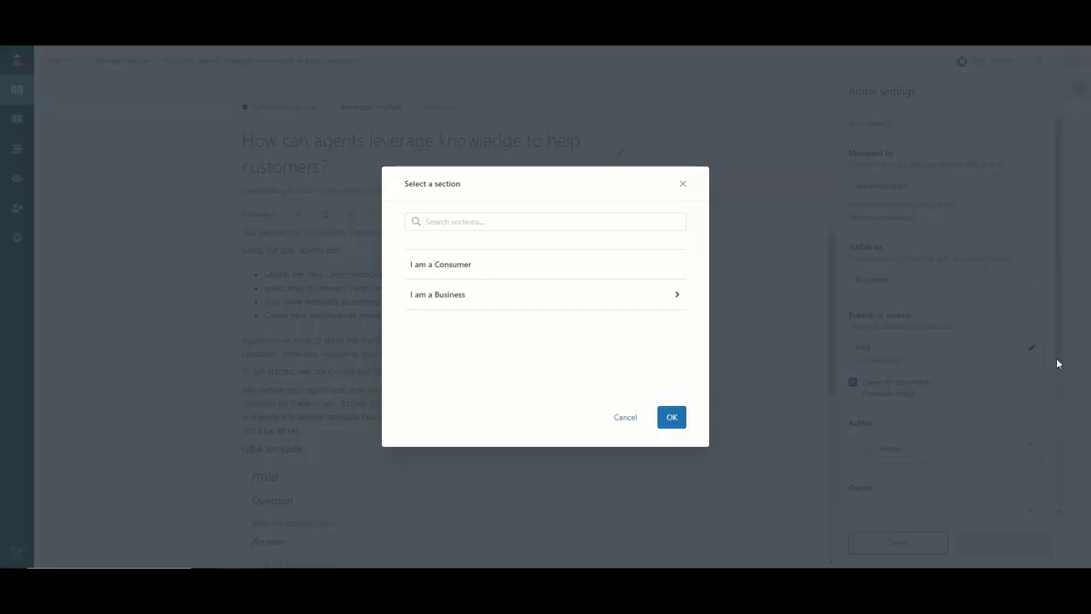
pyautogui.click(435, 294)
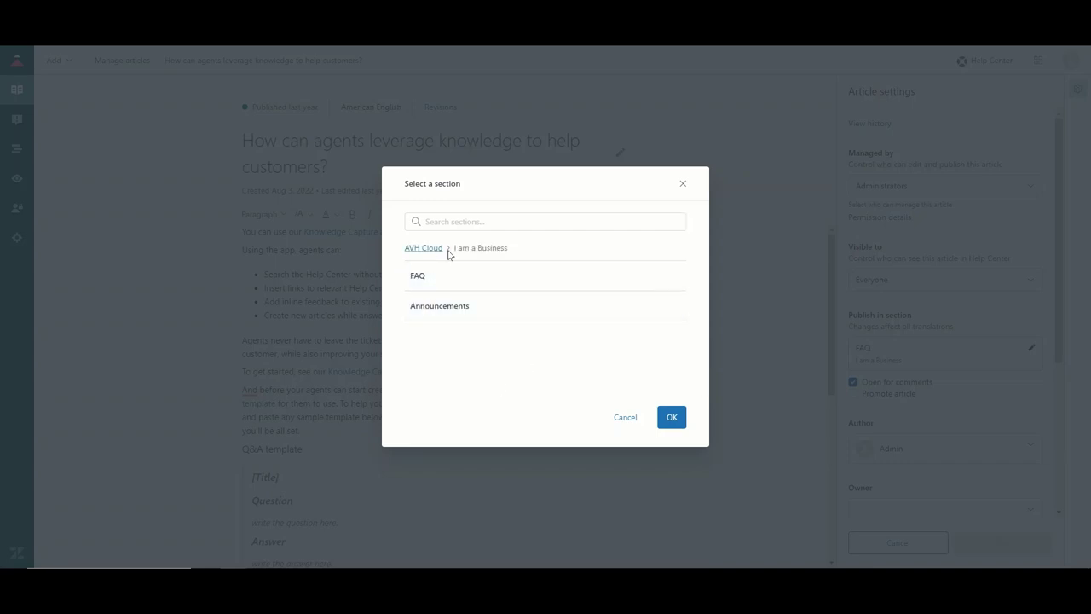
pyautogui.click(453, 314)
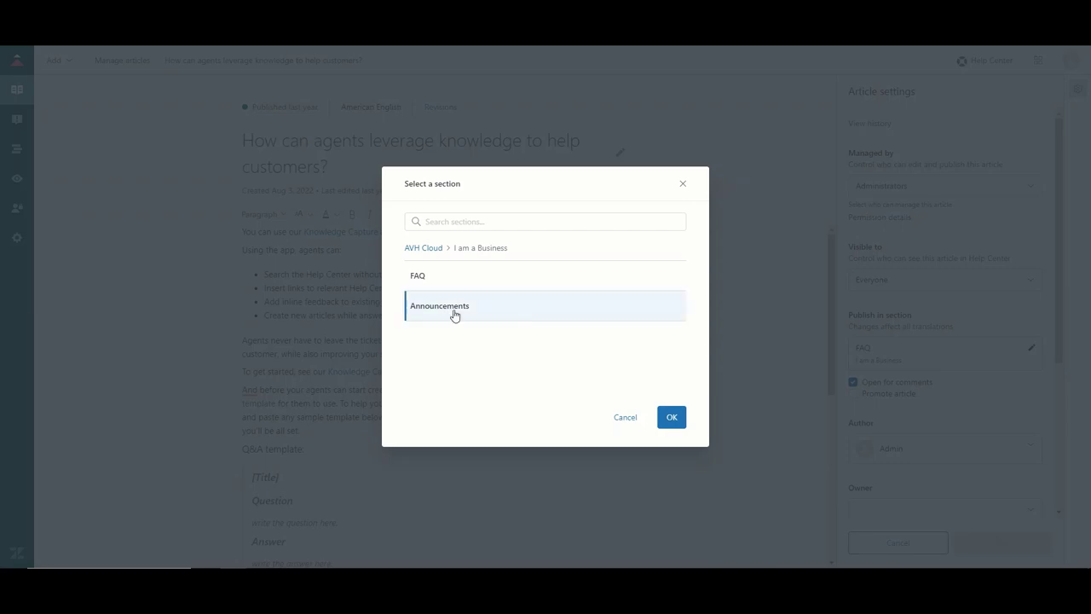
pyautogui.click(672, 420)
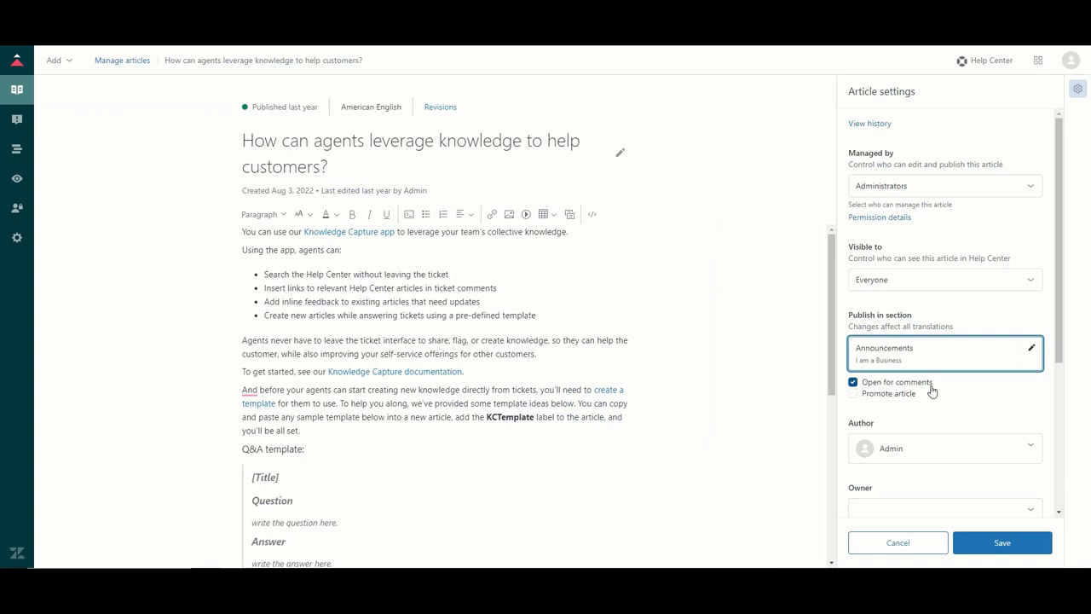
pyautogui.click(853, 382)
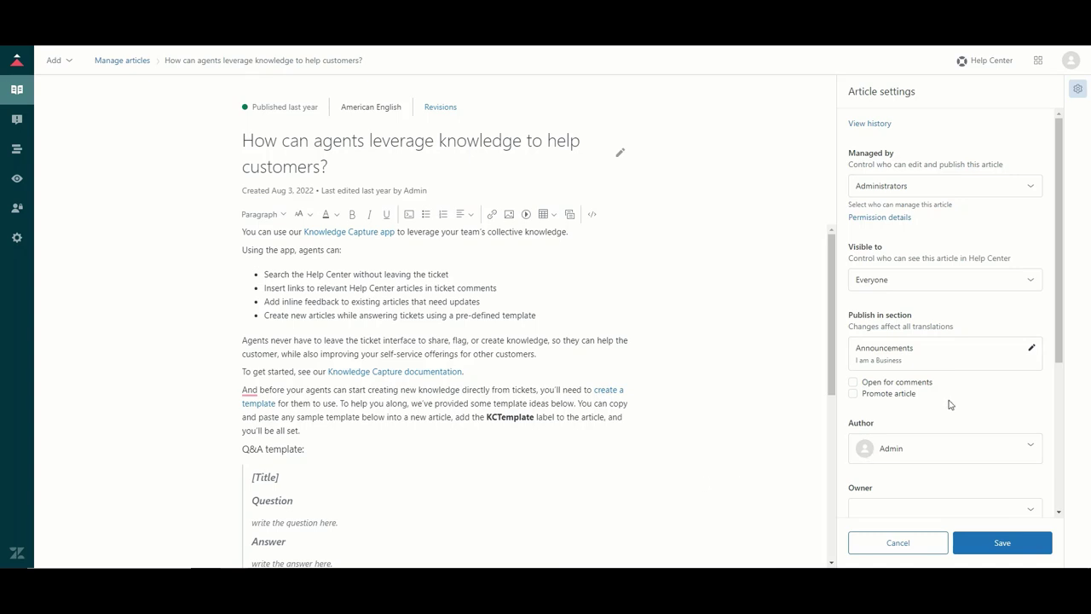
# Step: Turn on "Promote article" for the open article and check its Author field in the article settings
pyautogui.click(854, 393)
pyautogui.scroll(-3, 988, 407)
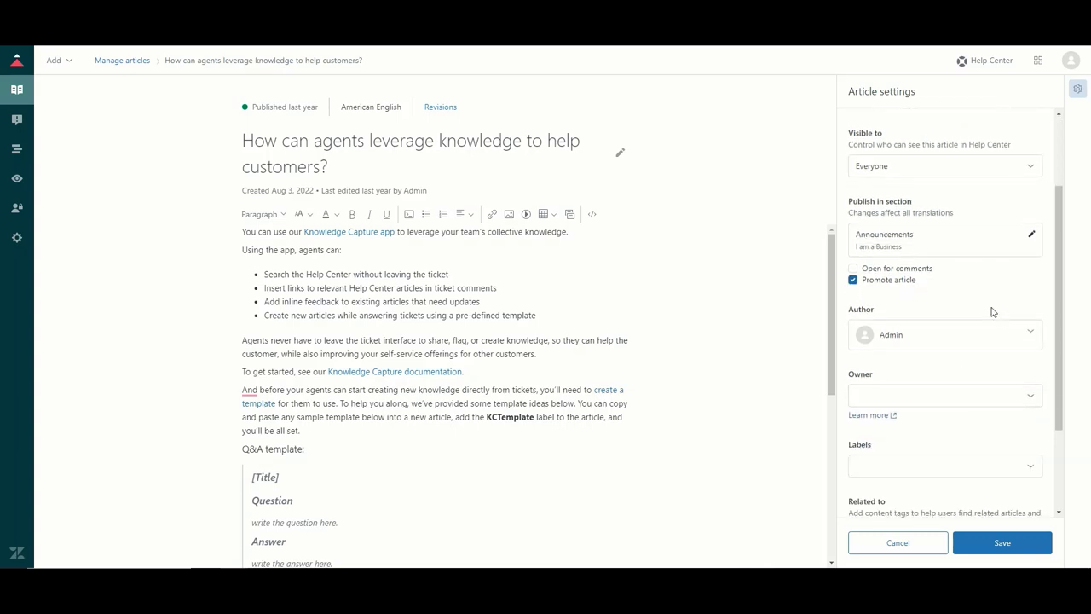
pyautogui.click(852, 311)
pyautogui.scroll(-3, 1005, 397)
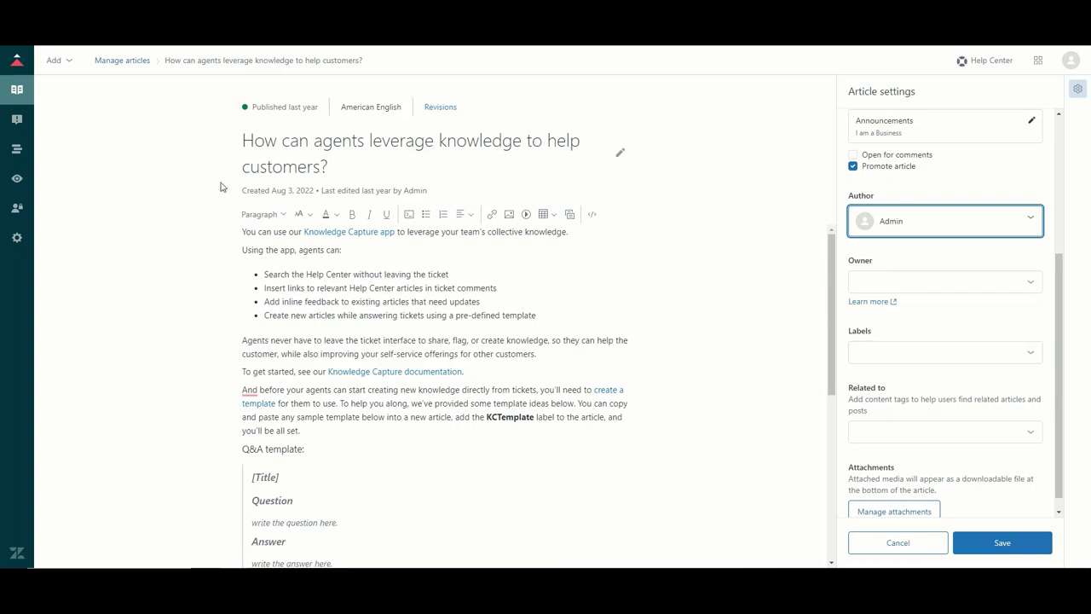
# Step: Look over the article's body and its remaining settings down to Attachments, and save the article settings
pyautogui.click(490, 146)
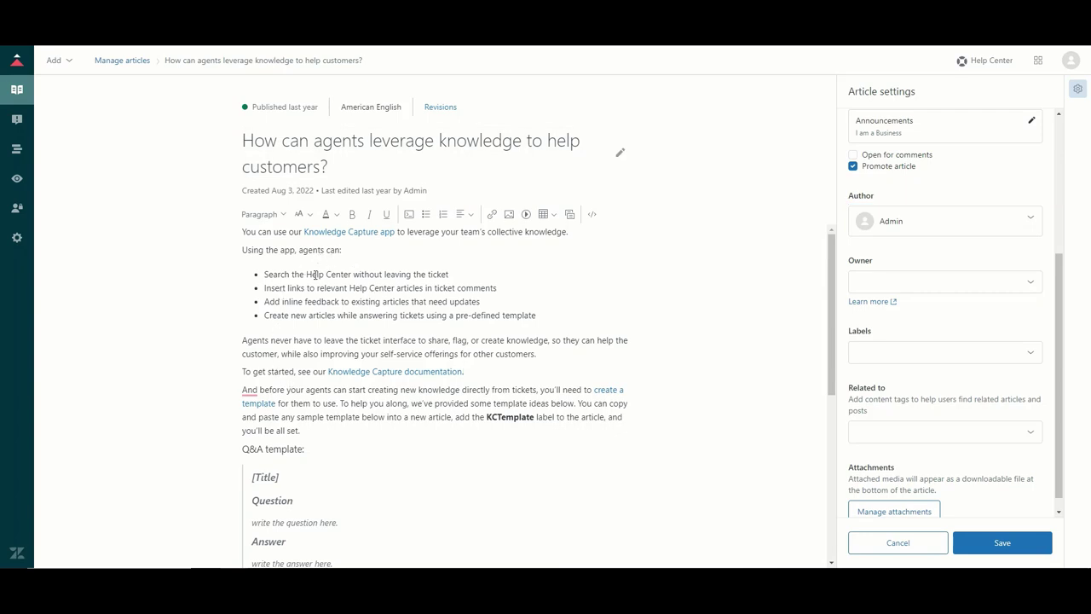
pyautogui.scroll(-3, 373, 429)
pyautogui.scroll(3, 373, 430)
pyautogui.scroll(-2, 700, 385)
pyautogui.scroll(-1, 843, 400)
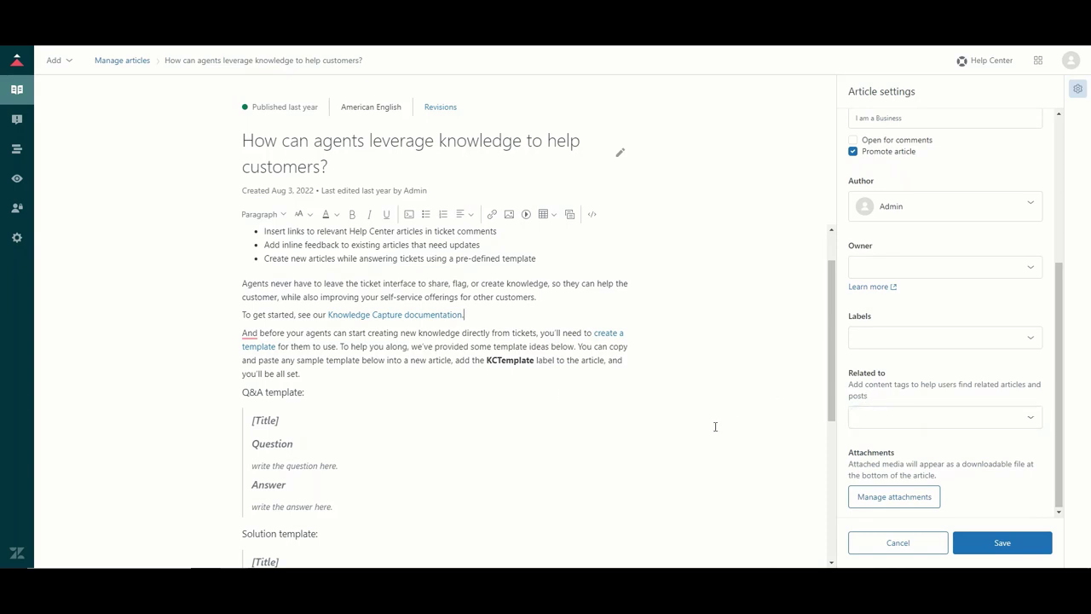
pyautogui.scroll(3, 984, 469)
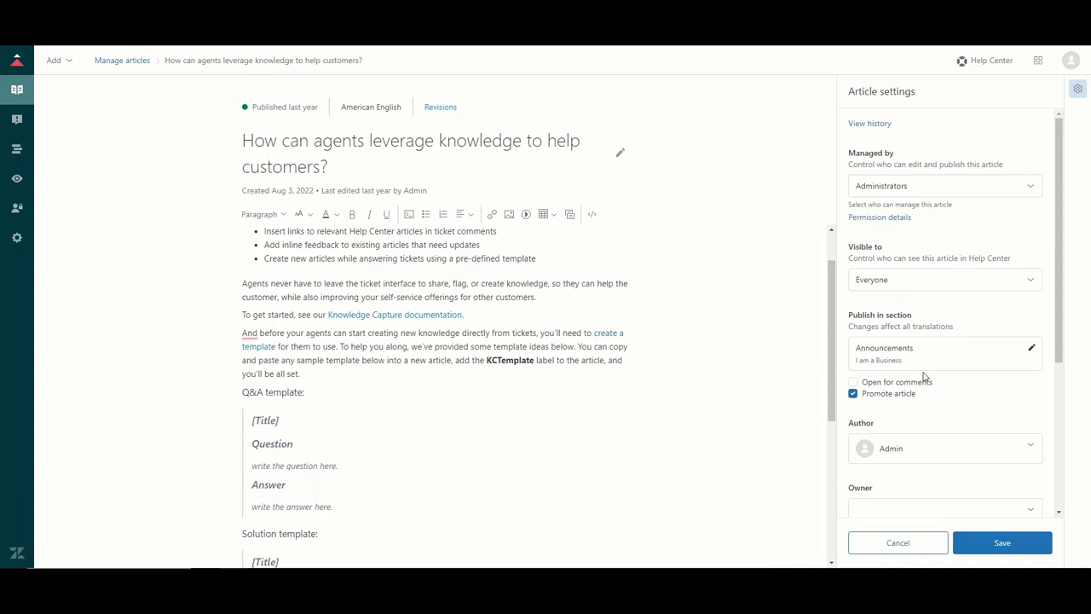
pyautogui.click(1017, 548)
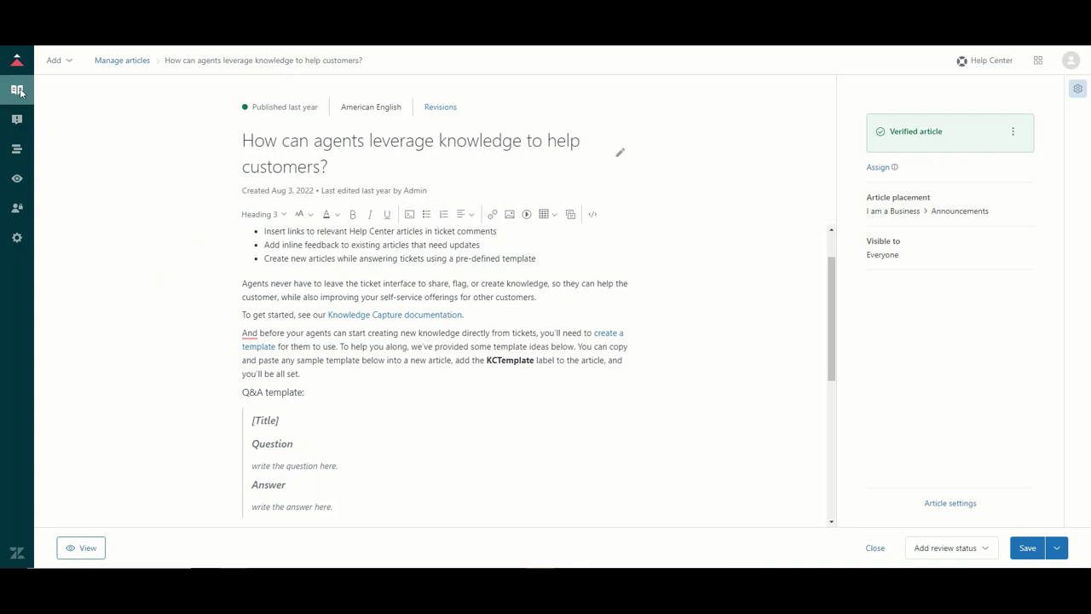
# Step: Return to the list of all articles and create a new article titled "How to implement a basic ticketing solution using Zendesk"
pyautogui.click(17, 90)
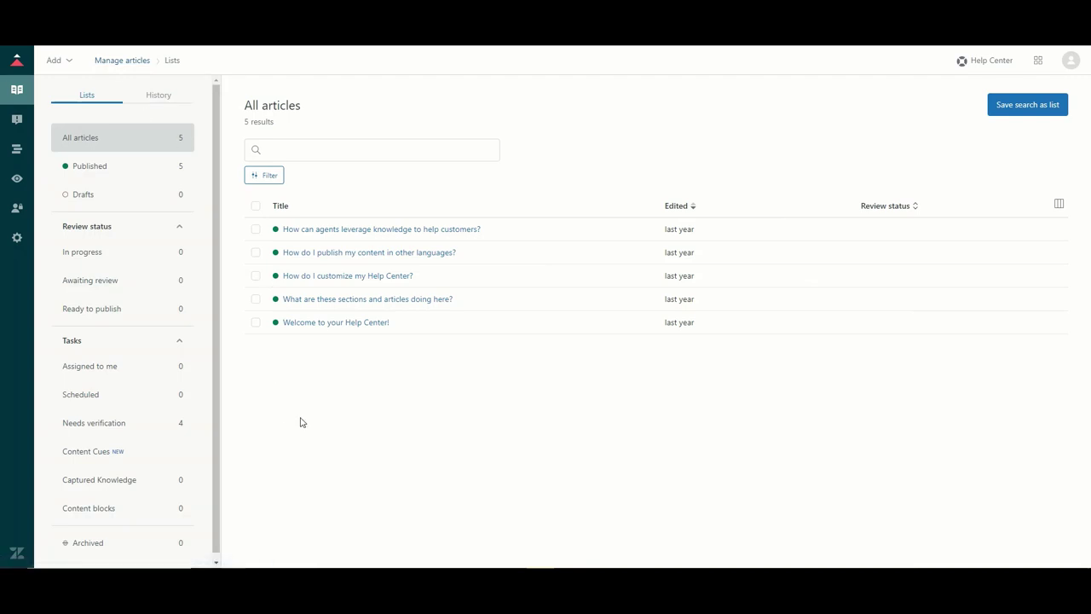
pyautogui.click(71, 68)
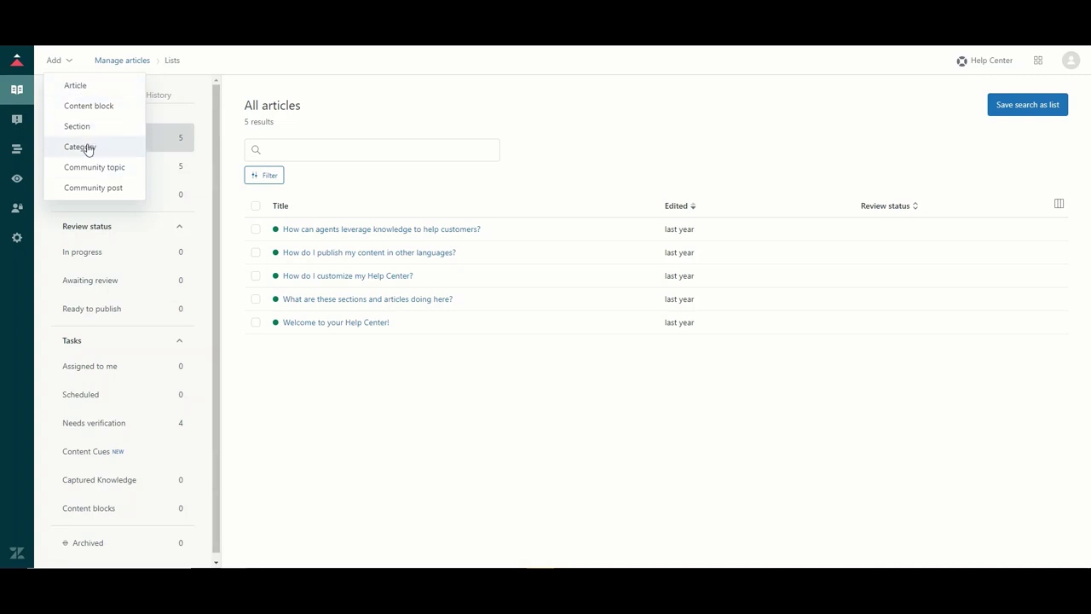
pyautogui.click(85, 89)
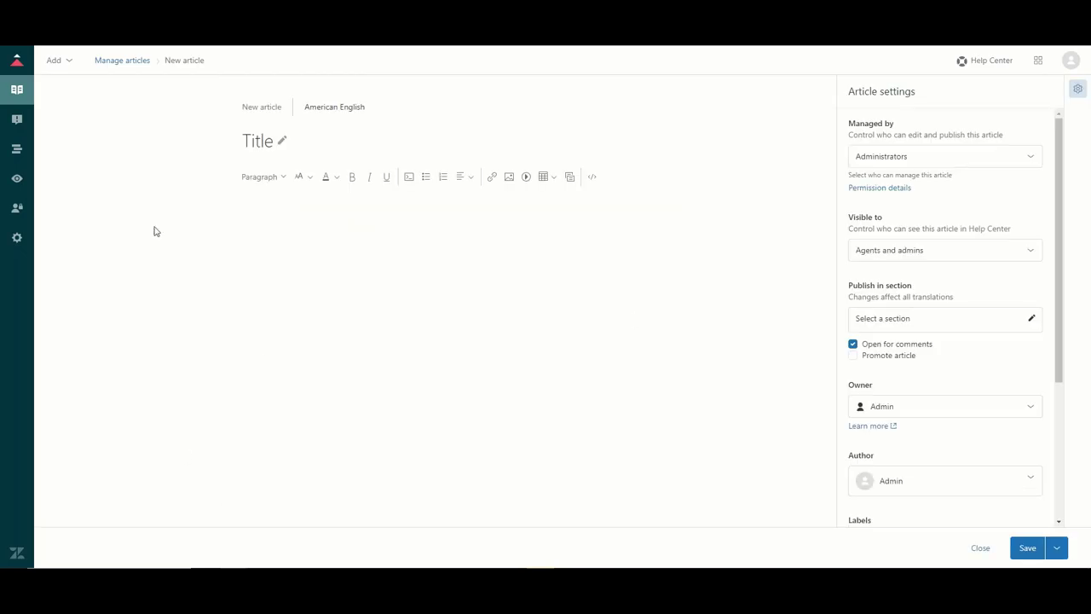
pyautogui.click(263, 138)
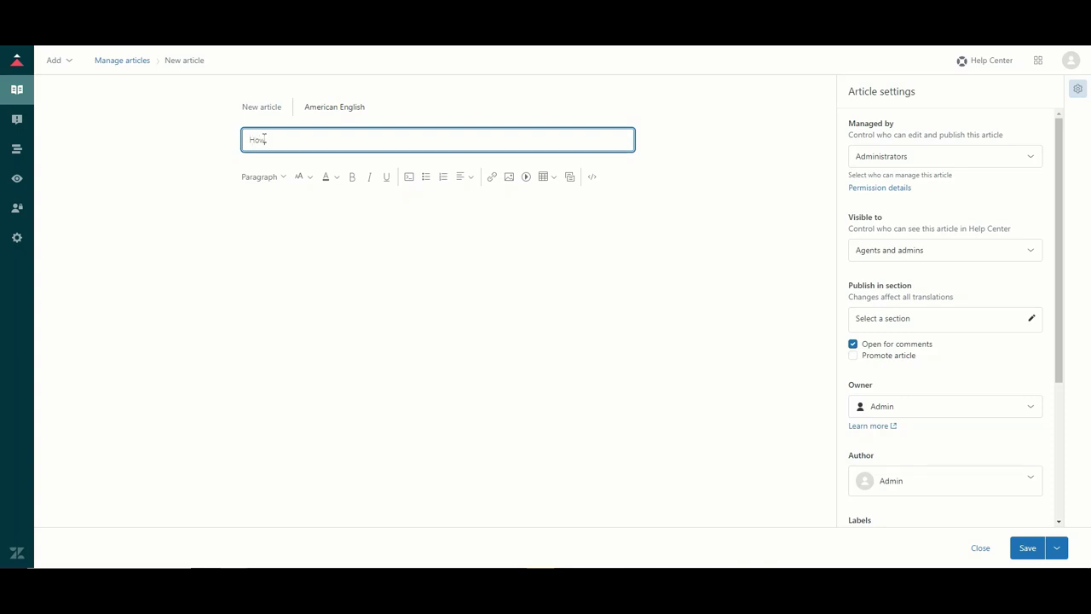
pyautogui.click(335, 297)
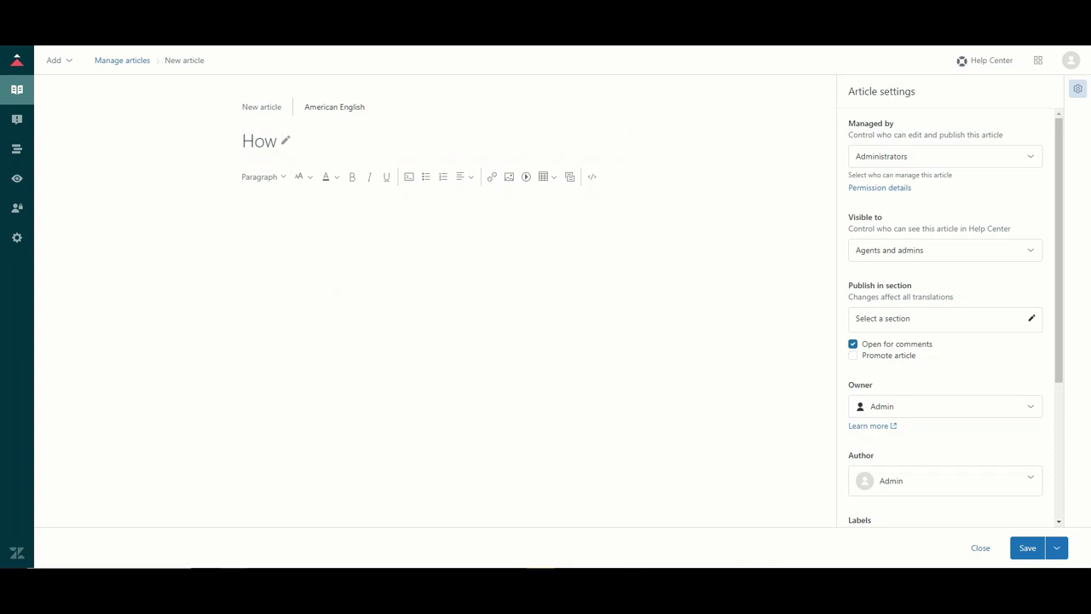
pyautogui.click(250, 141)
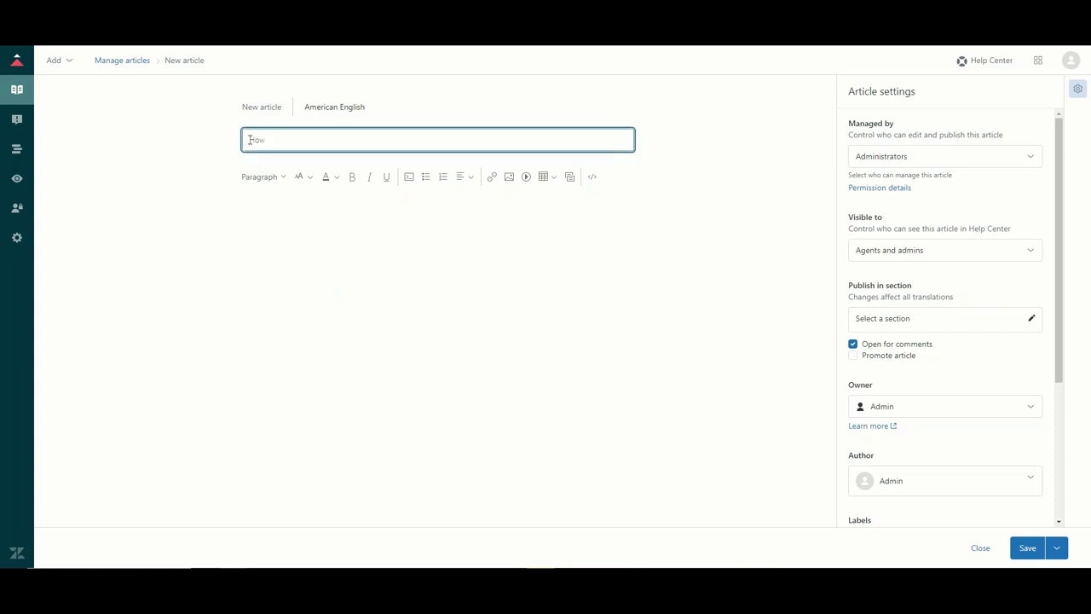
pyautogui.write('How to implement a basic ticketing solution using Zendesk')
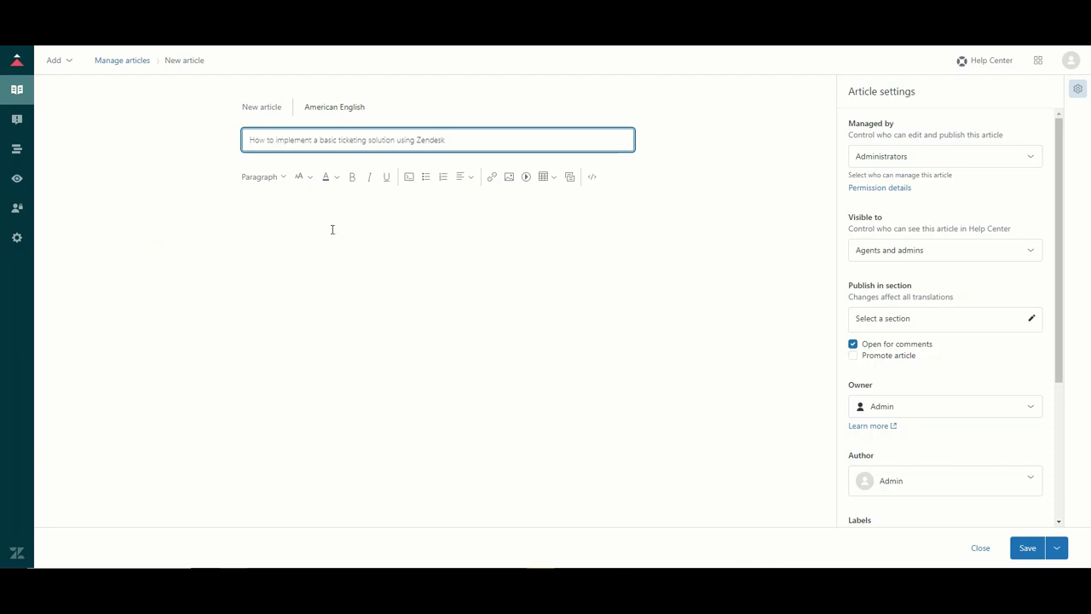
pyautogui.click(357, 278)
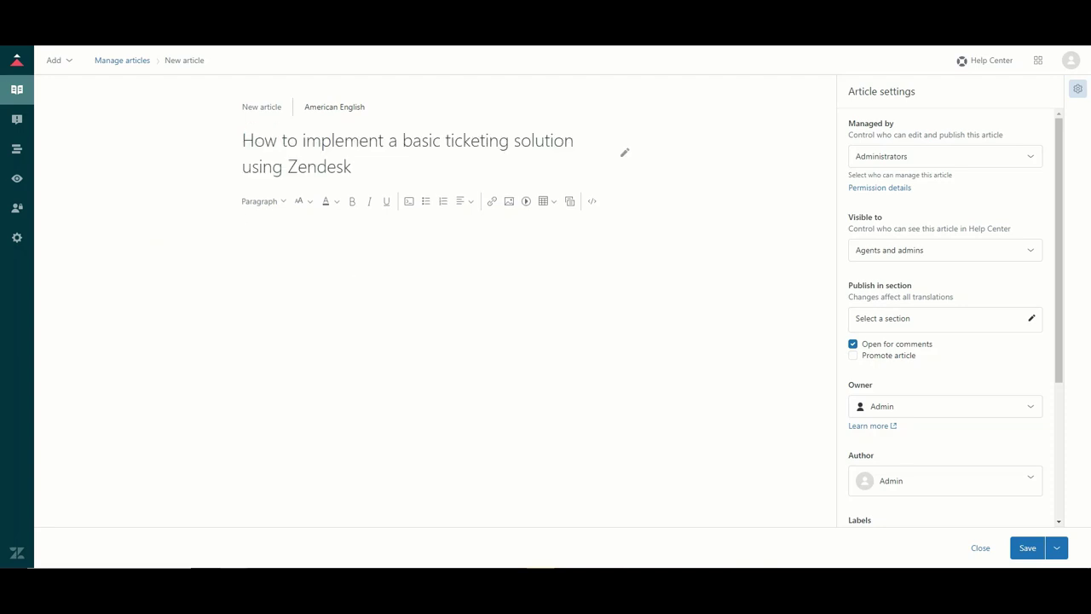
# Step: Start the article body with the heading "Intro" in Heading 1 style, followed by a new paragraph
pyautogui.click(275, 205)
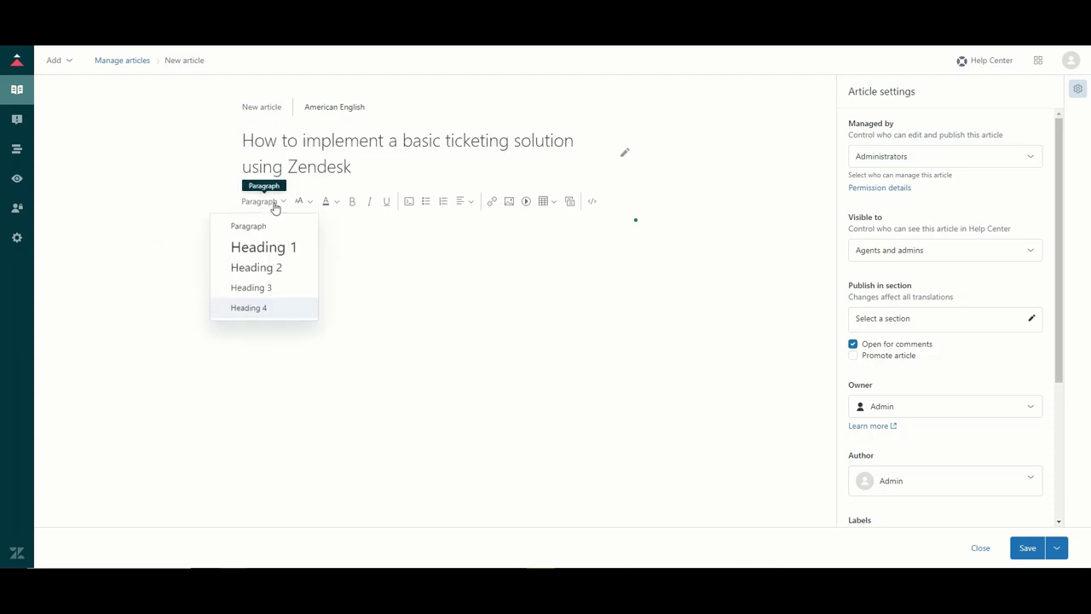
pyautogui.click(261, 249)
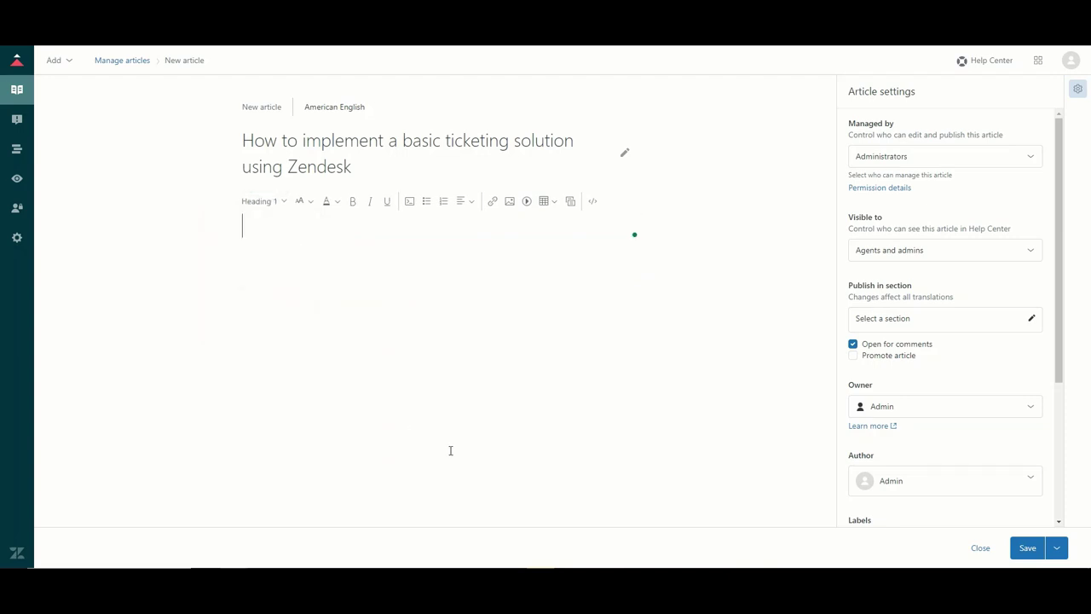
pyautogui.write('Intro')
pyautogui.click(284, 201)
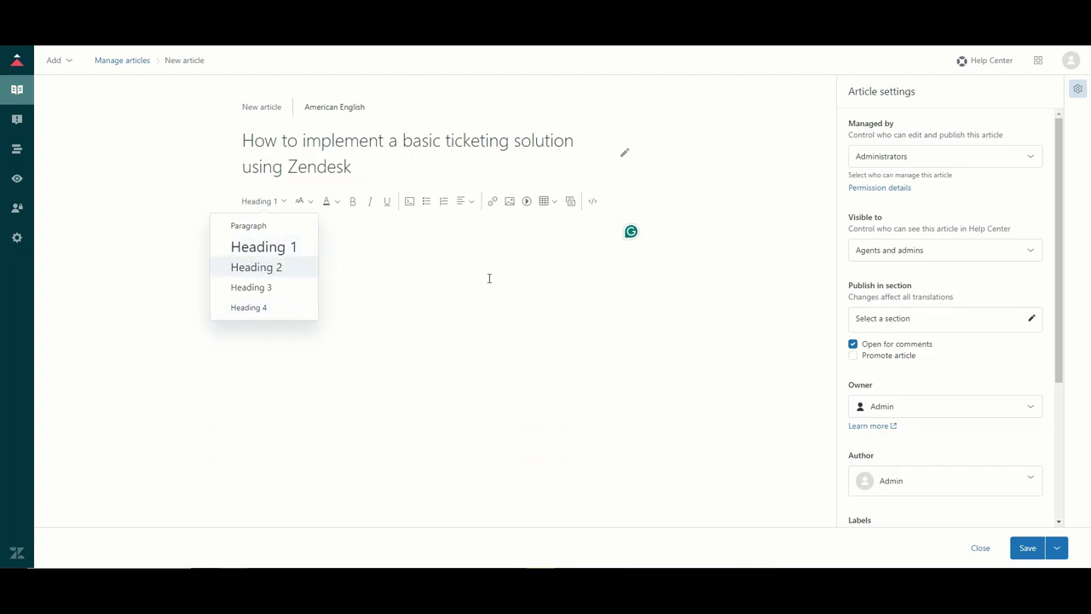
pyautogui.write('Intro')
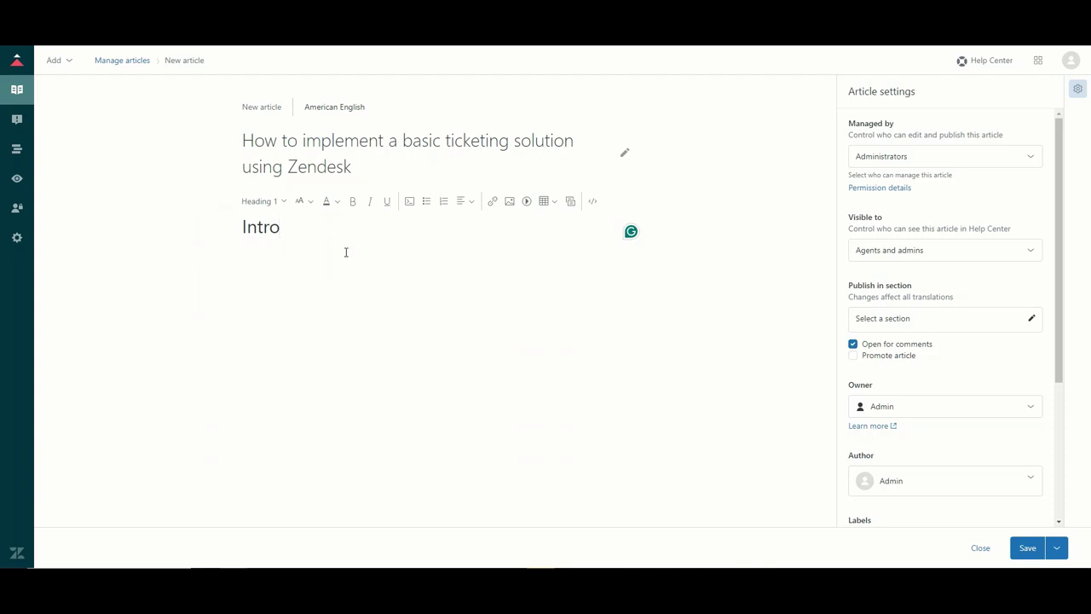
pyautogui.press('Return')
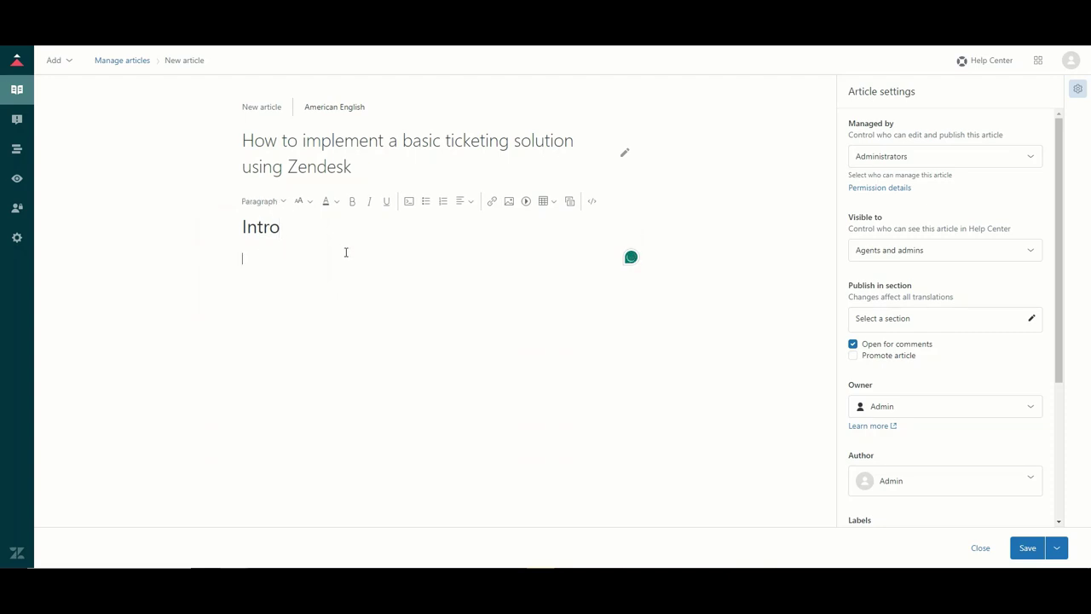
# Step: Add the two introductory paragraphs beginning "In this article, I will show you", and correct "that have" to "who have"
pyautogui.write('In this article, I will show you how to implement a basic ticketing solution using Zendesk. For many that have just signed up for Zendesk, it could be a daunting task to know where to start configuring their new support solution. I will use an example use case showing how to configure Zendesk to receive support emails and assign the emails to the correct support group.')
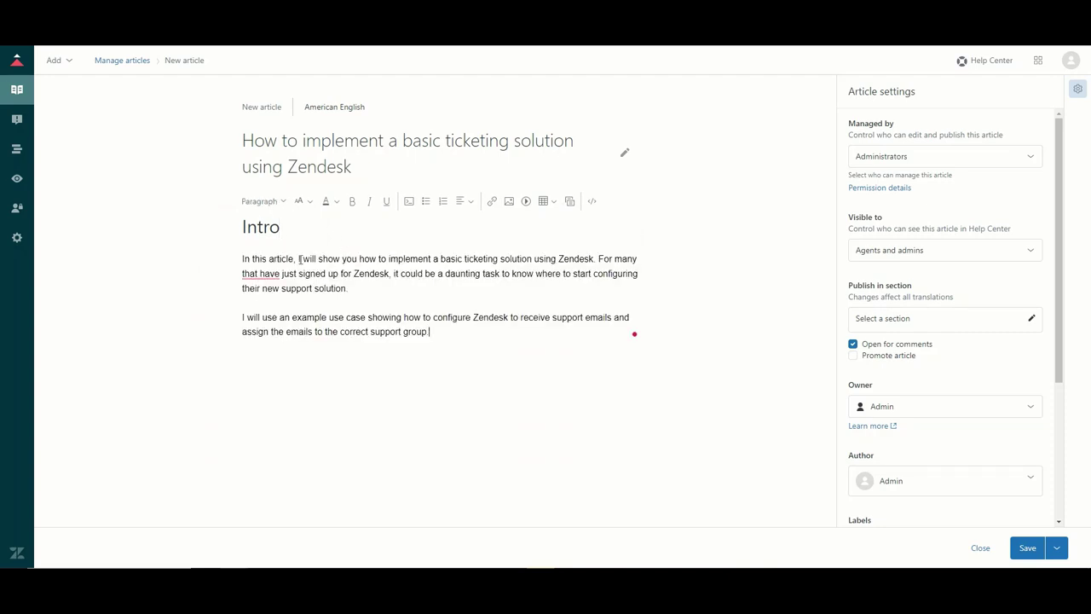
pyautogui.moveTo(263, 273)
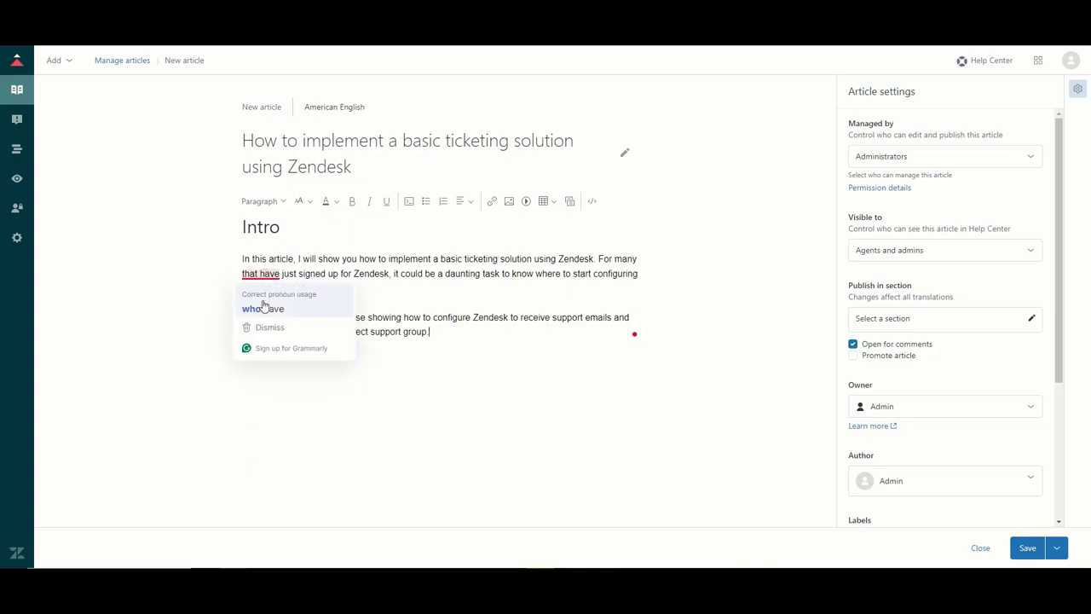
pyautogui.click(262, 309)
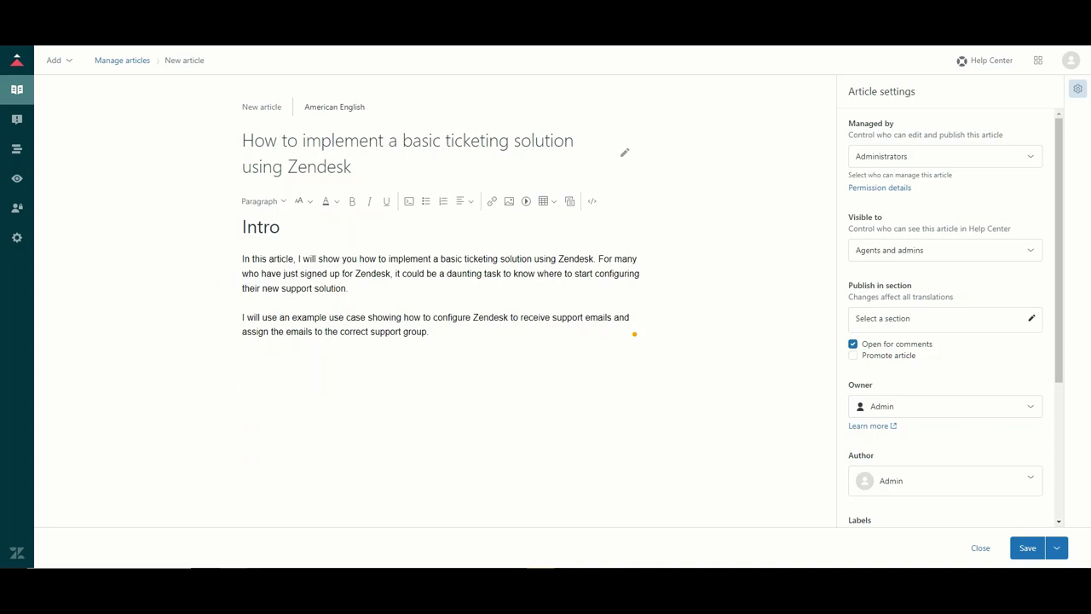
# Step: Below the introduction, insert the meeting photo, the Zendesk solution paragraph and the bulleted products and add-ons list with its closing paragraph
pyautogui.hotkey('ctrl', 'v')
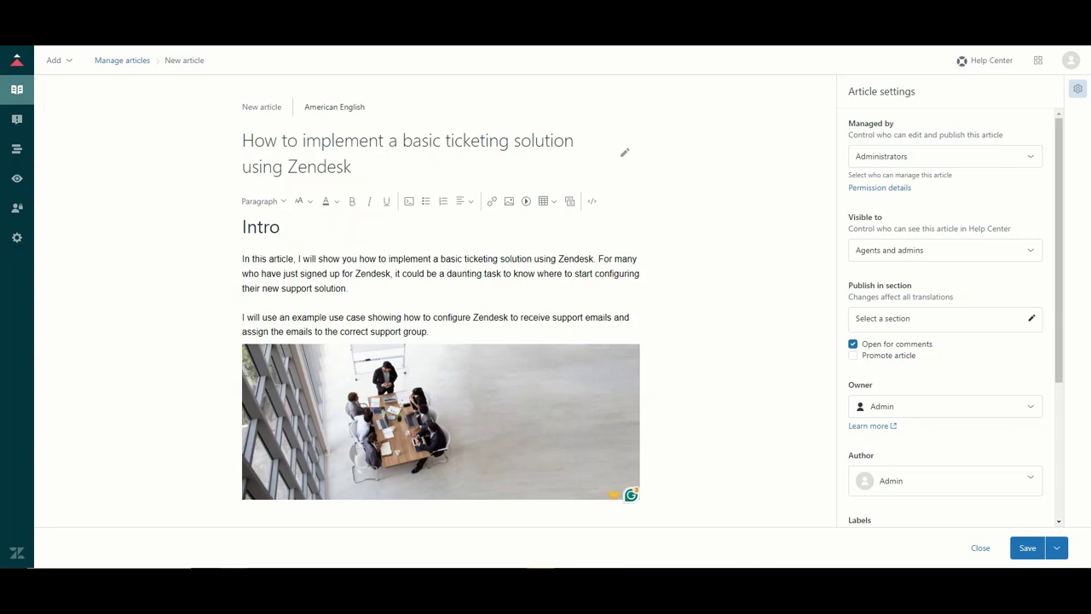
pyautogui.hotkey('ctrl', 'v')
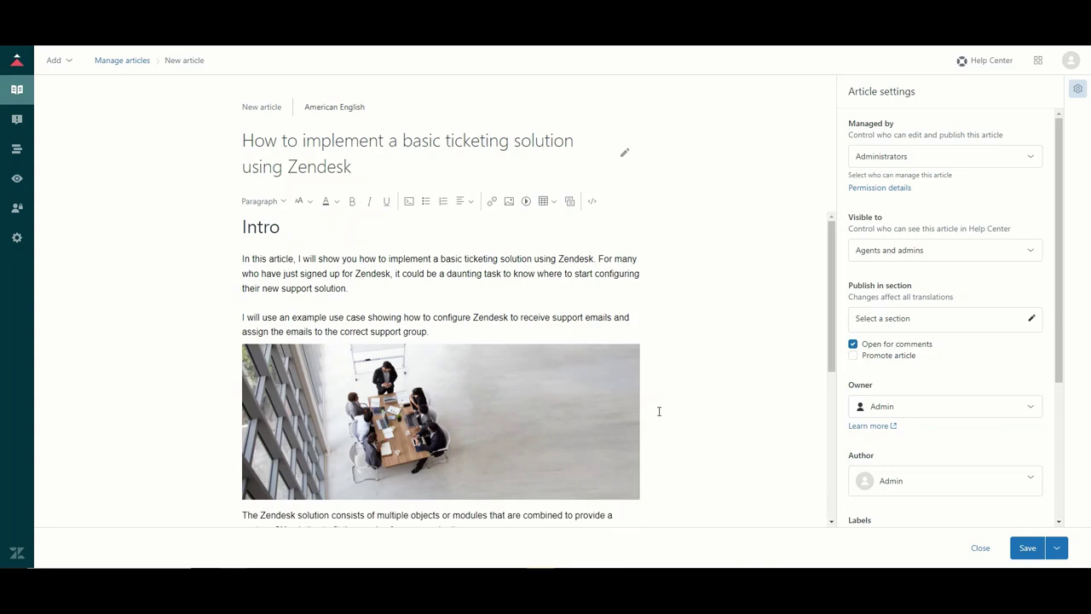
pyautogui.write('Here are the most common products and add-ons used in a standard implementation: Support (Customer service ticketing system) Guide (The Help Center hosting knowledge base articles, ticket forms, self-help solutions) Explore (Reporting solution) Messaging (Live chat with agents, Bot) Talk (Voice communication) Answer Bot (Automated responses to tickets, emails, and messaging) Custom Objects (Ability to store custom data objects) Zendesk Sell (CRM) AI (Assist agents with determining intent and generating responses)')
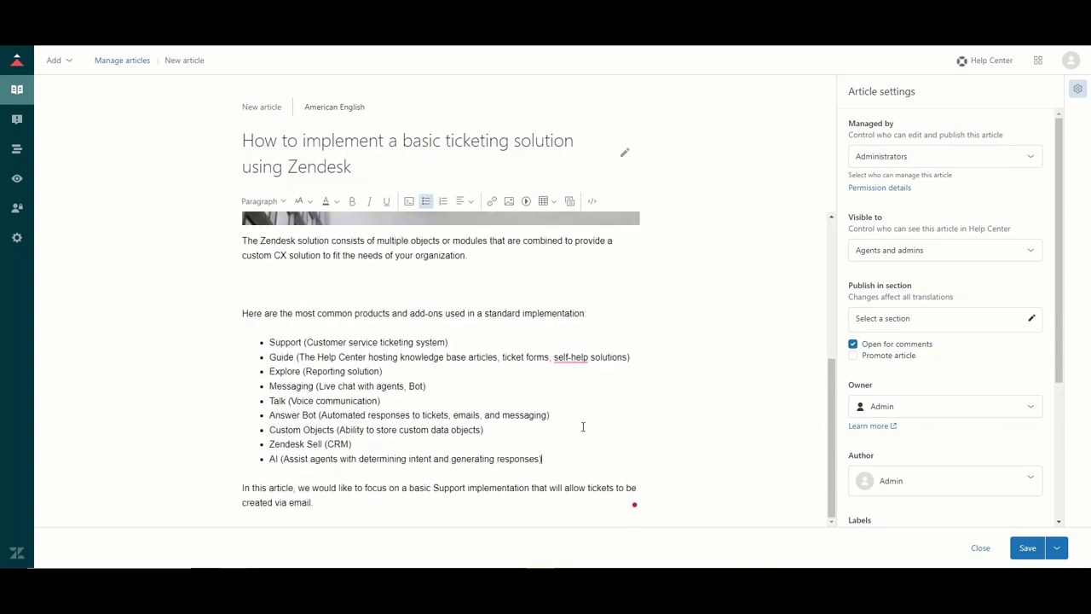
# Step: Delete the extra blank lines between the Zendesk solution paragraph and the line introducing the product list
pyautogui.click(491, 256)
pyautogui.press('Delete')
pyautogui.press('Delete')
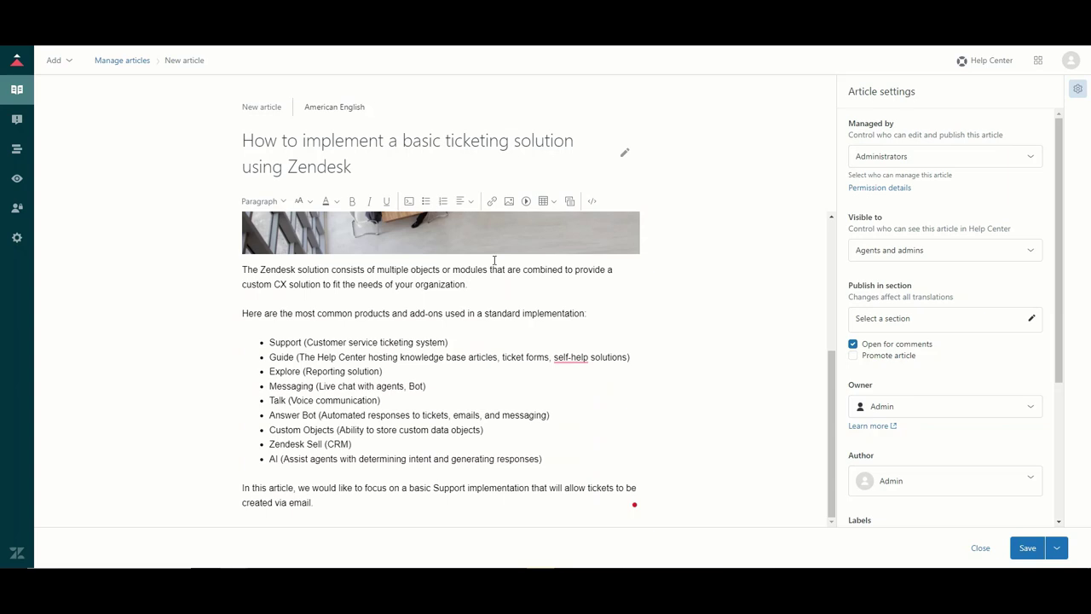
pyautogui.scroll(3, 490, 340)
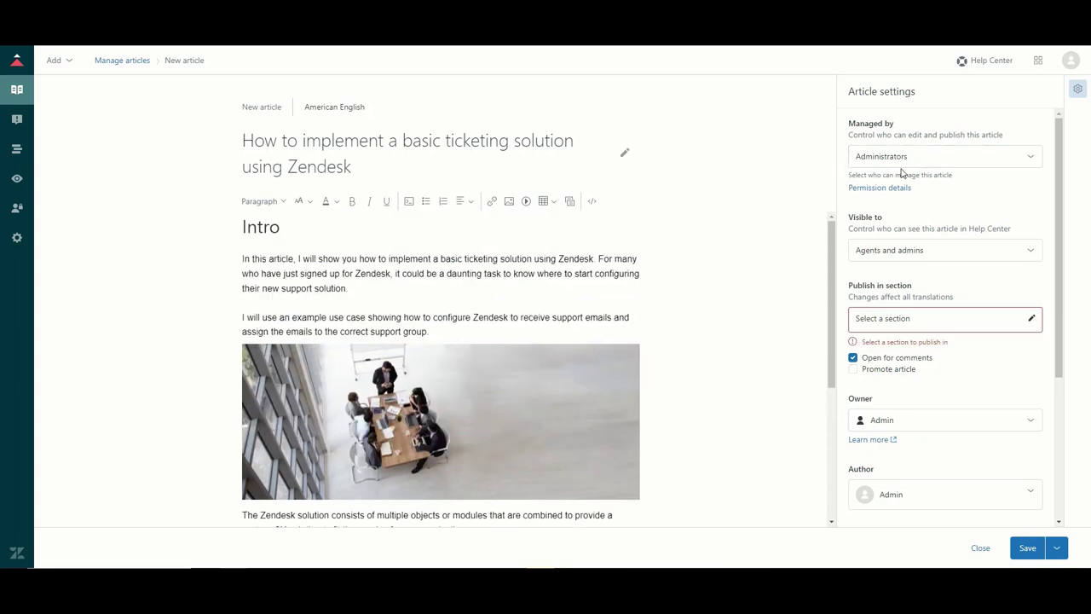
# Step: Make the new article visible to Everyone and set its publishing section to FAQ under "I am a Business"
pyautogui.click(960, 249)
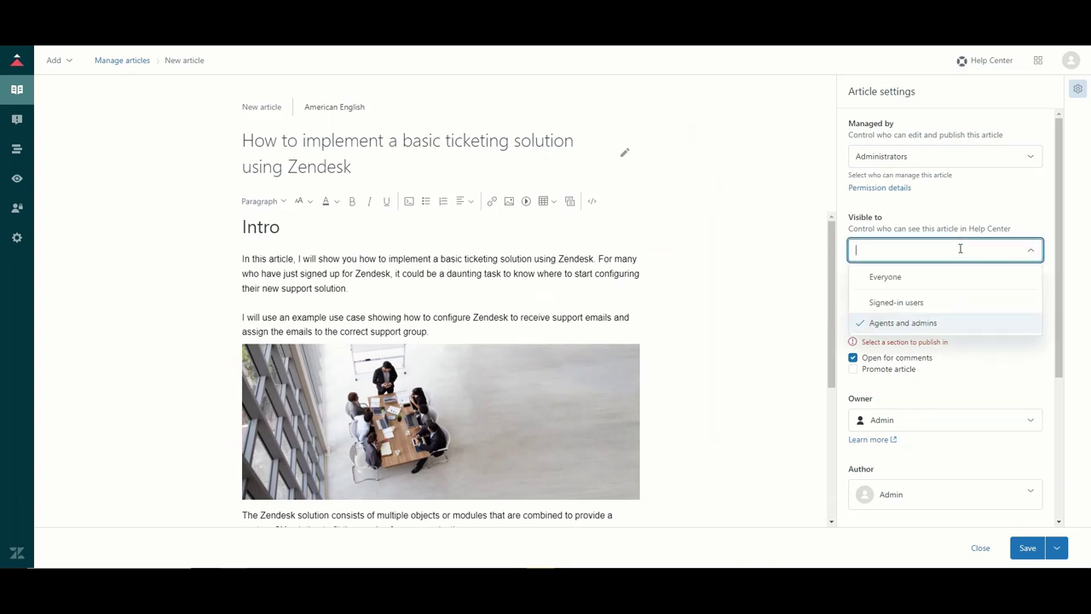
pyautogui.click(883, 281)
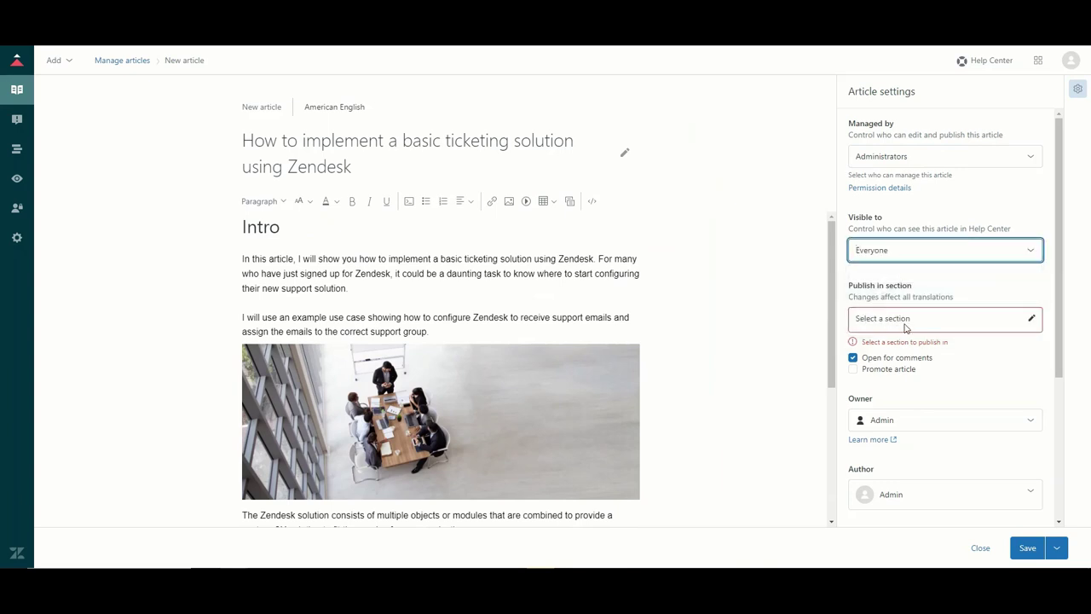
pyautogui.click(931, 325)
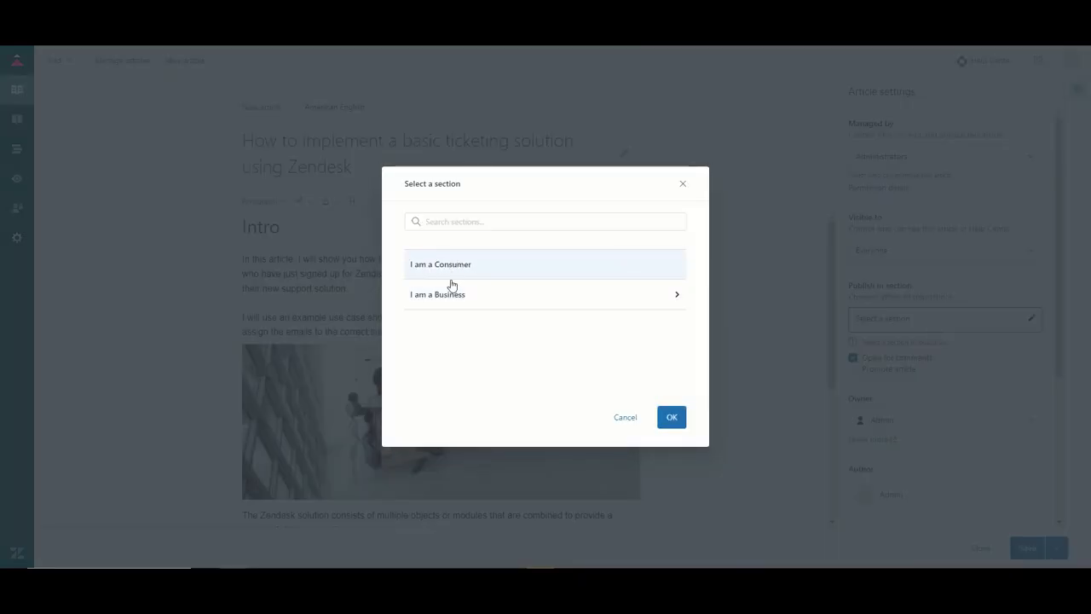
pyautogui.click(445, 305)
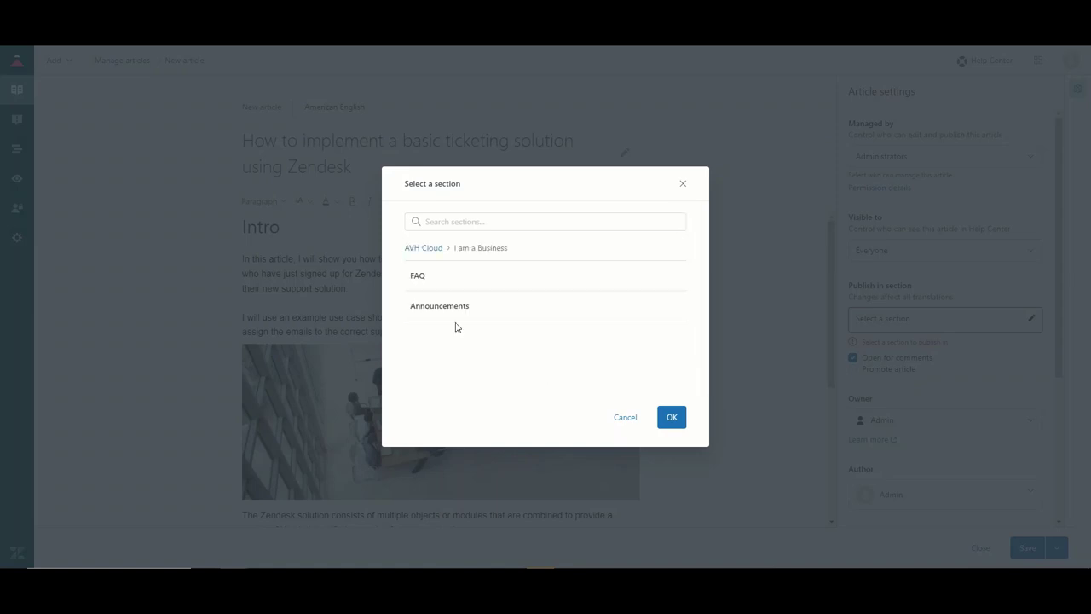
pyautogui.click(424, 287)
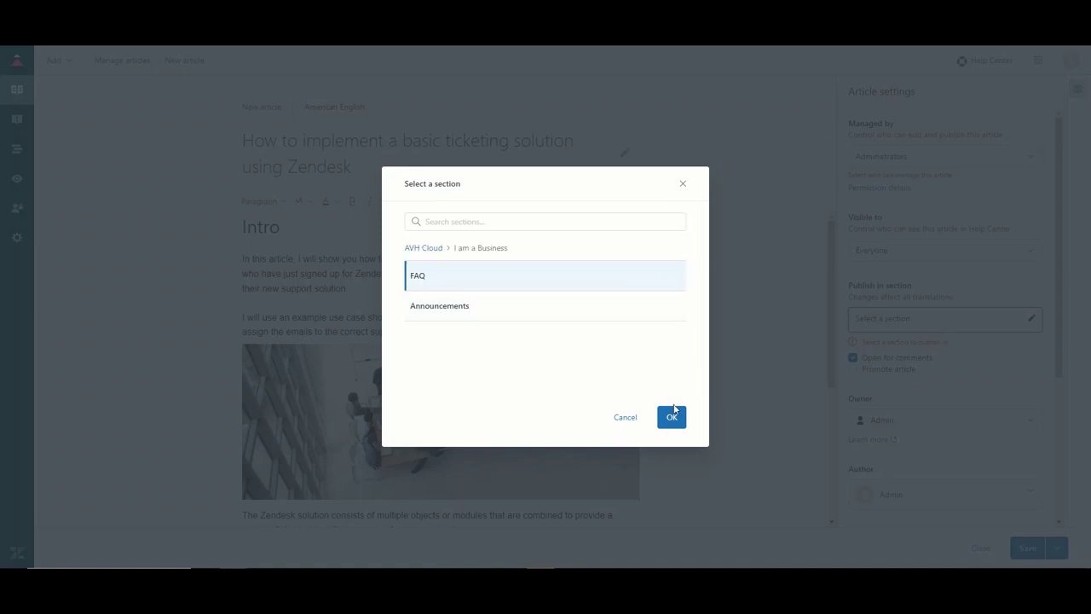
pyautogui.click(671, 417)
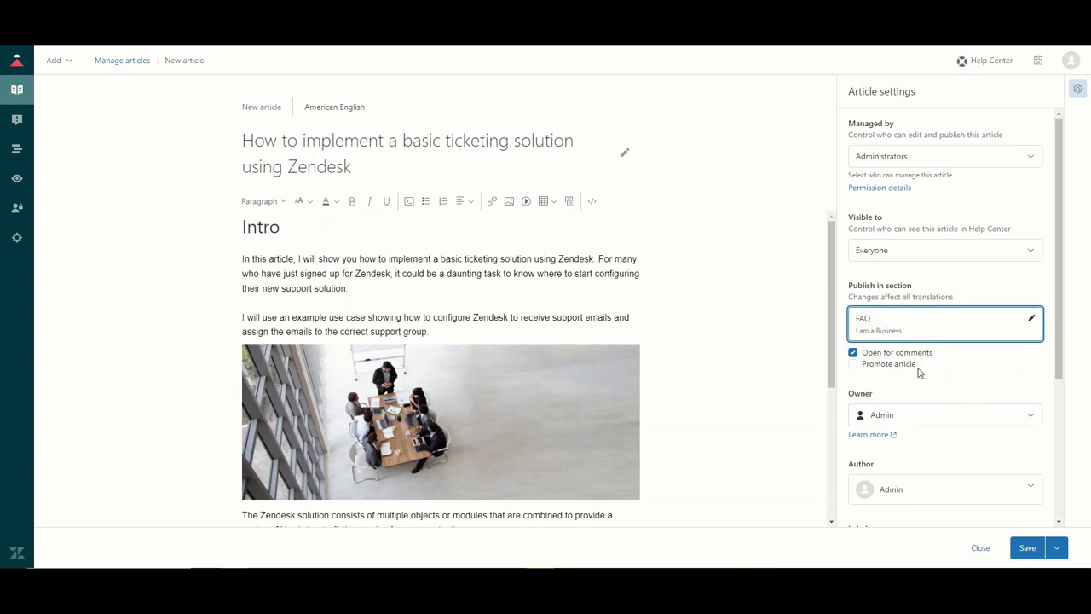
# Step: Turn off "Open for comments" and turn on "Promote article" for the new article
pyautogui.click(853, 352)
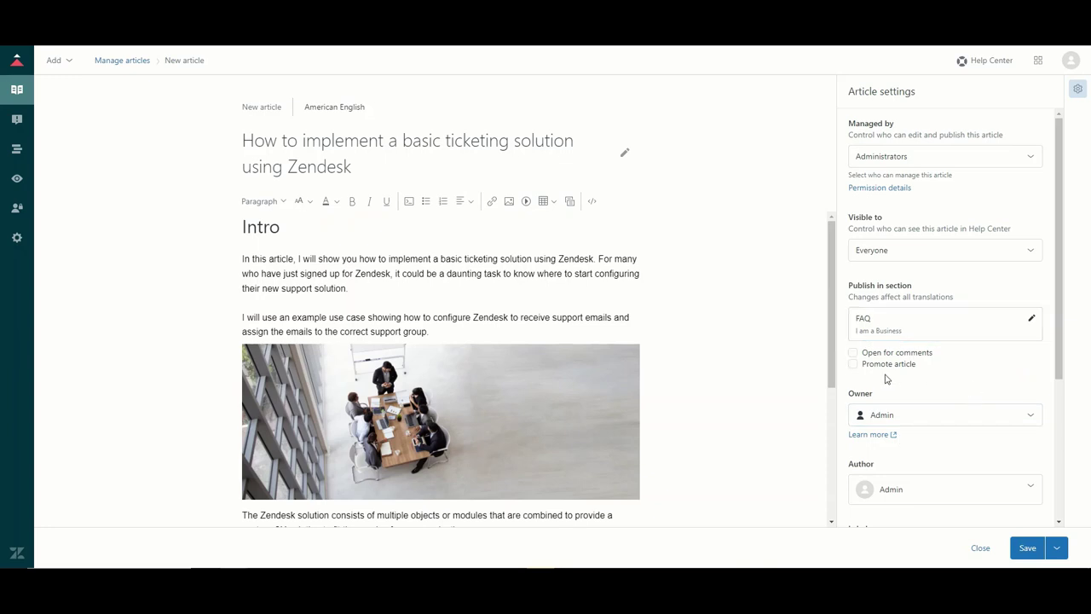
pyautogui.click(853, 364)
pyautogui.scroll(-2, 739, 387)
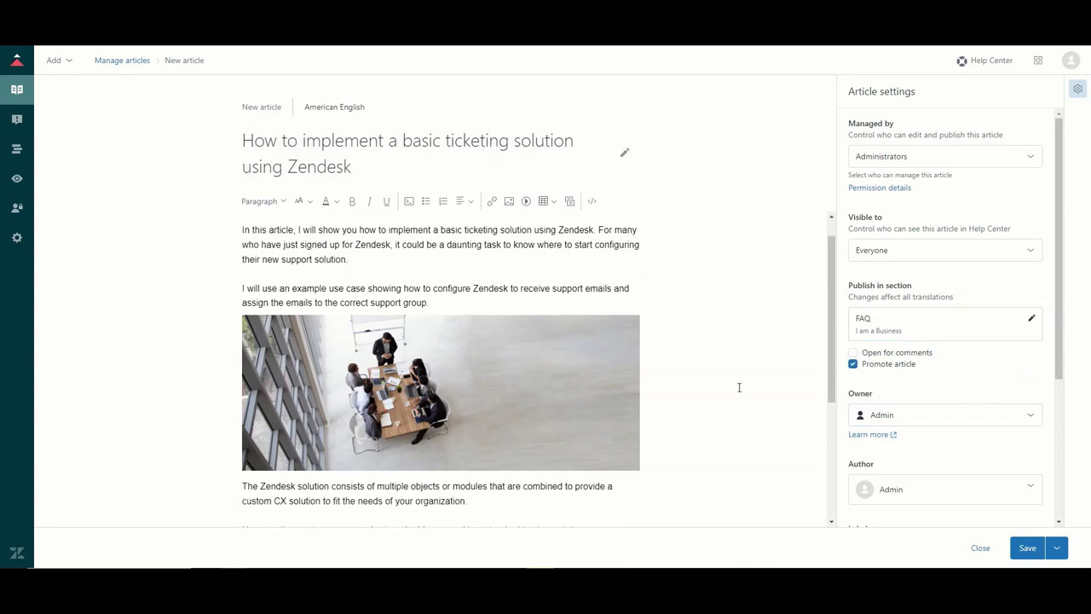
# Step: Save the new article as a draft with its labels and content tags left empty, and publish it
pyautogui.scroll(-2, 962, 377)
pyautogui.click(964, 373)
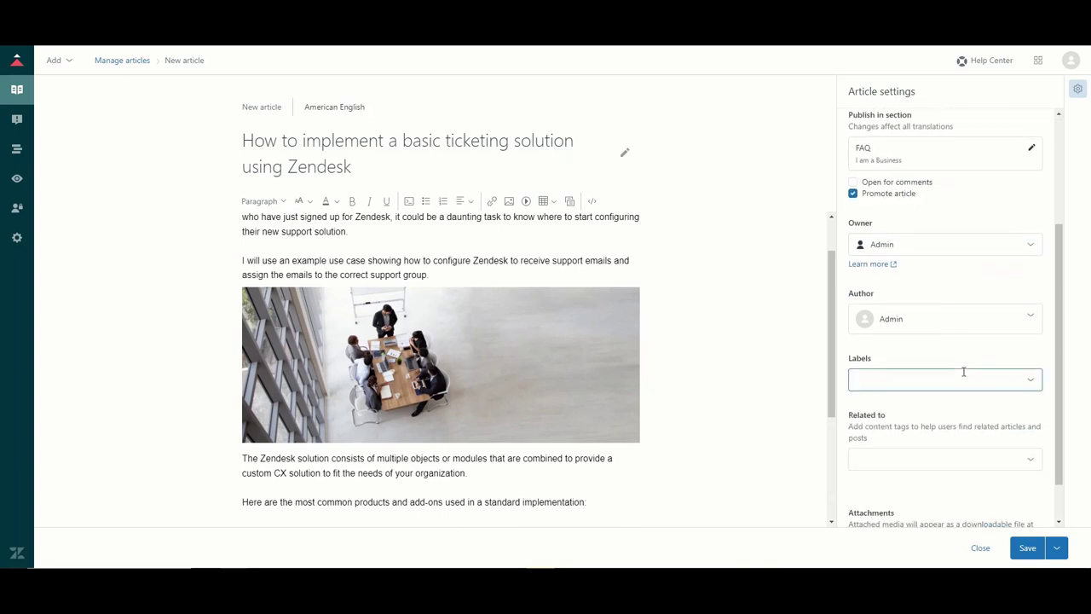
pyautogui.scroll(-2, 959, 366)
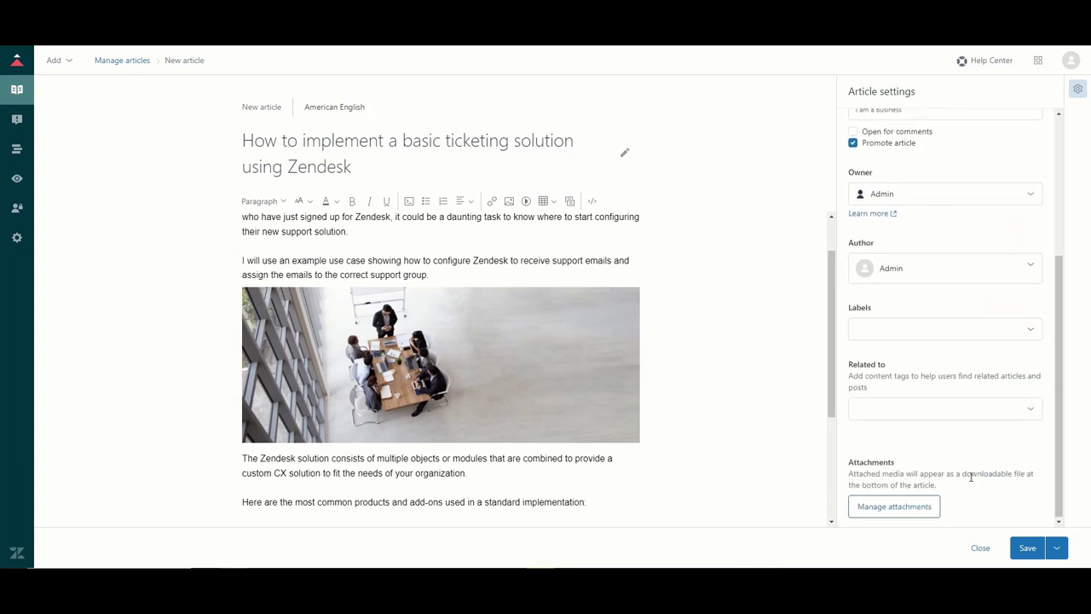
pyautogui.click(1026, 550)
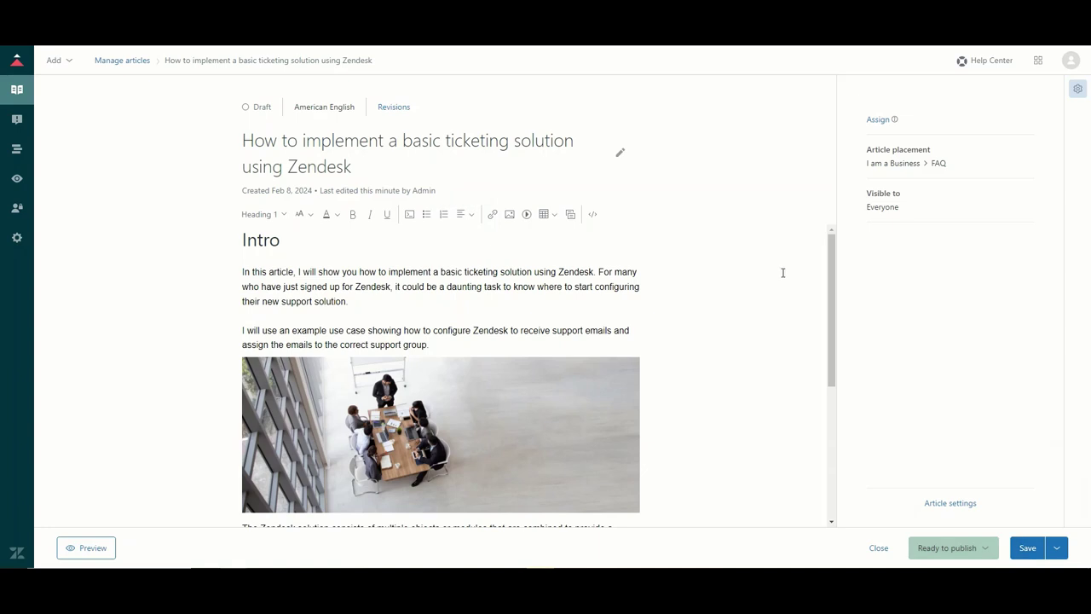
pyautogui.click(1057, 549)
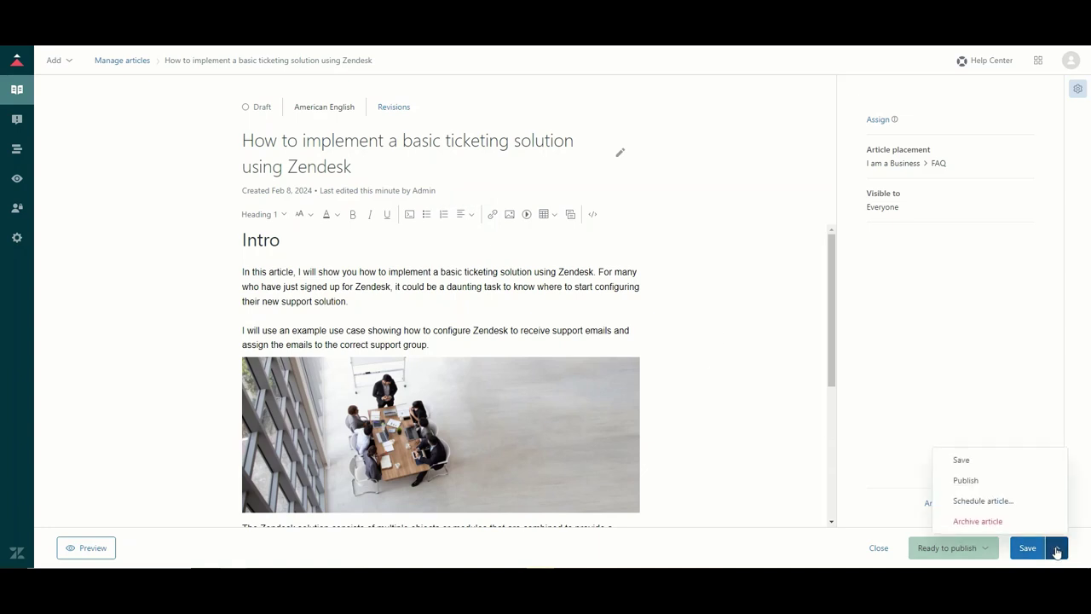
pyautogui.click(977, 488)
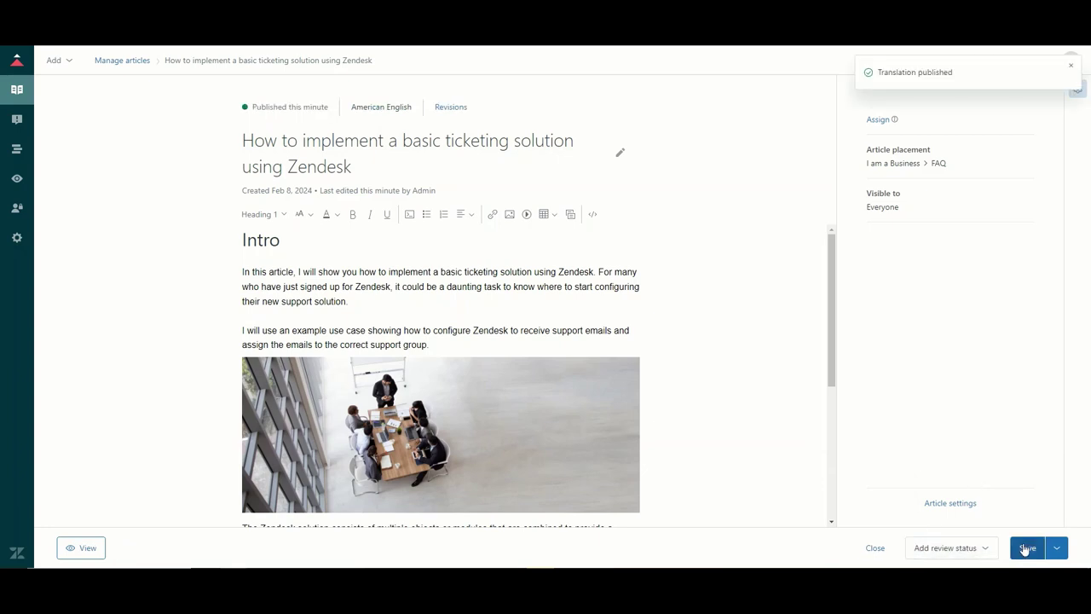
pyautogui.click(1057, 548)
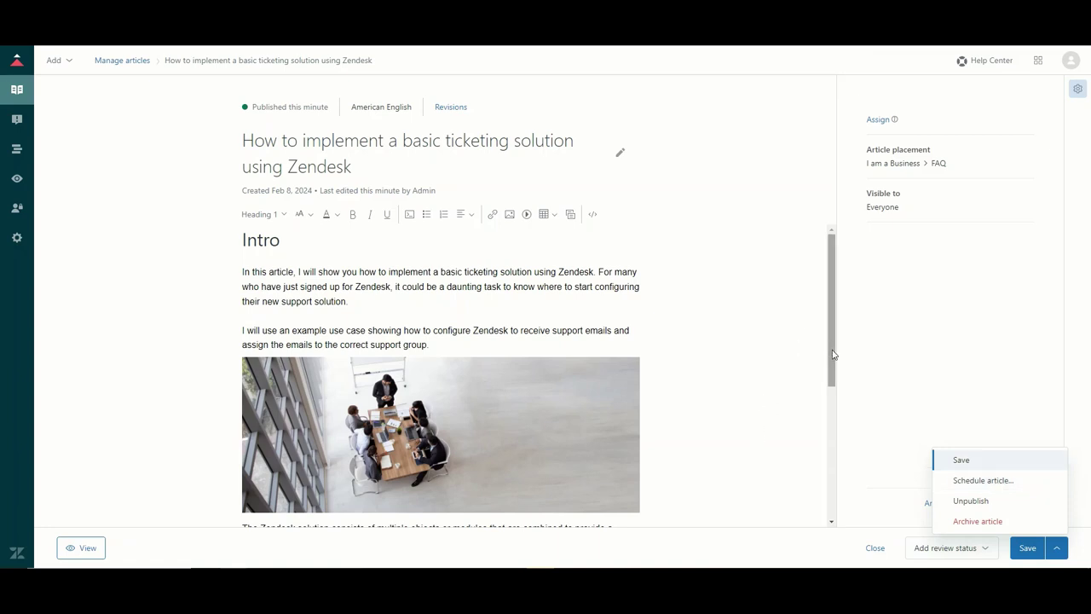
pyautogui.click(771, 378)
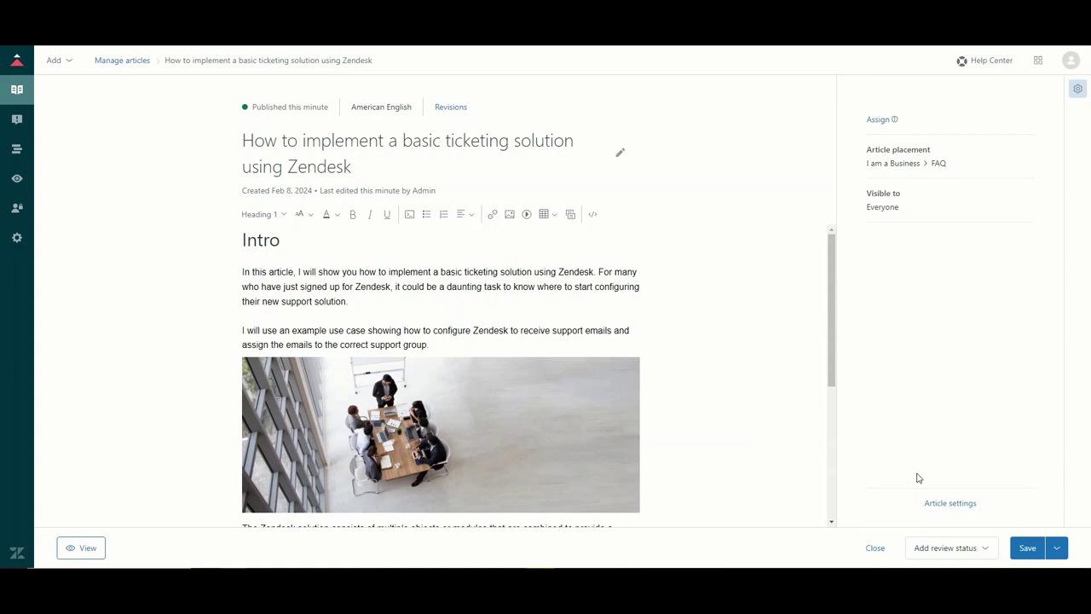
pyautogui.click(1055, 547)
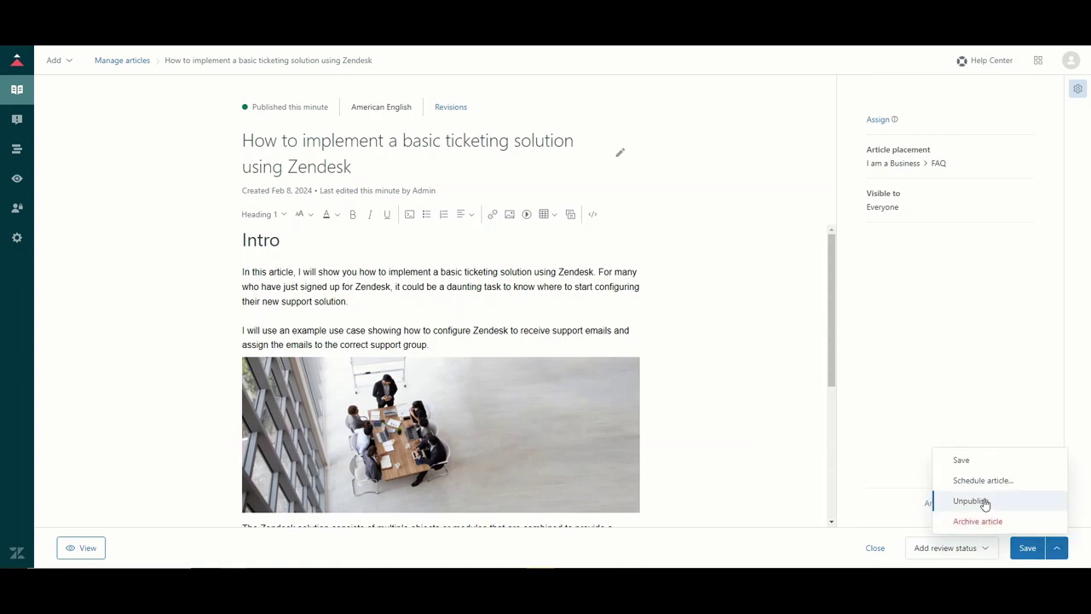
pyautogui.click(796, 451)
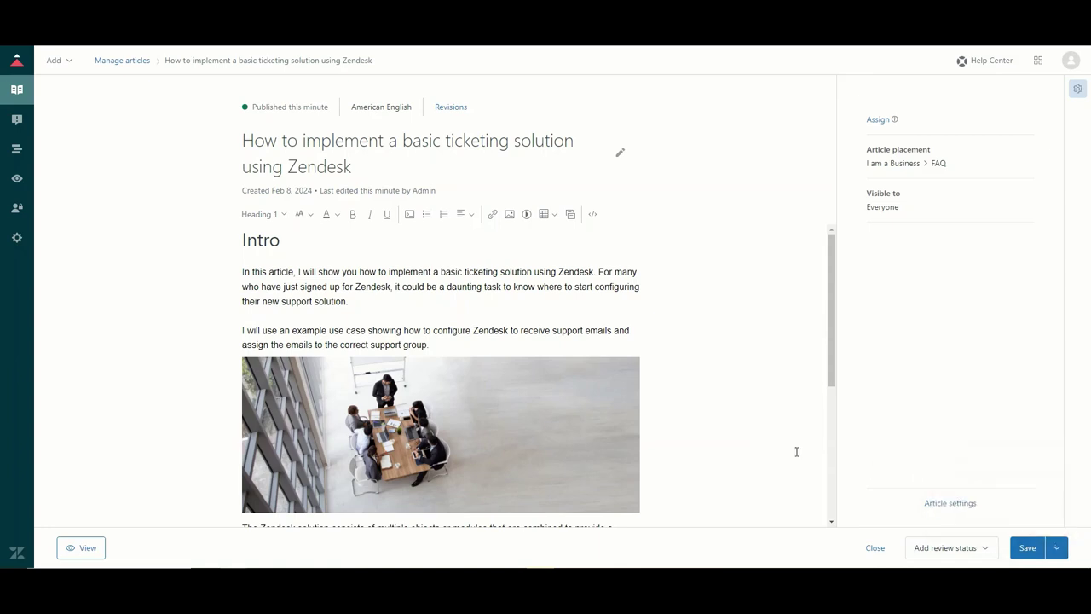
# Step: View the Help Center's "I am a Business" category and the promoted articles on its home page, dismissing the activation notice
pyautogui.click(975, 60)
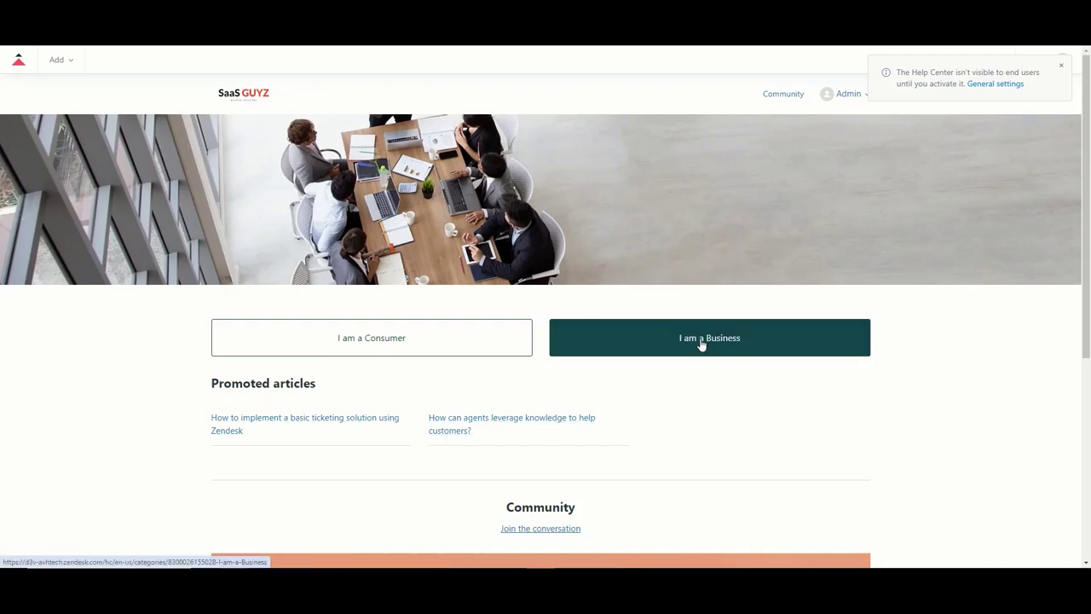
pyautogui.click(745, 346)
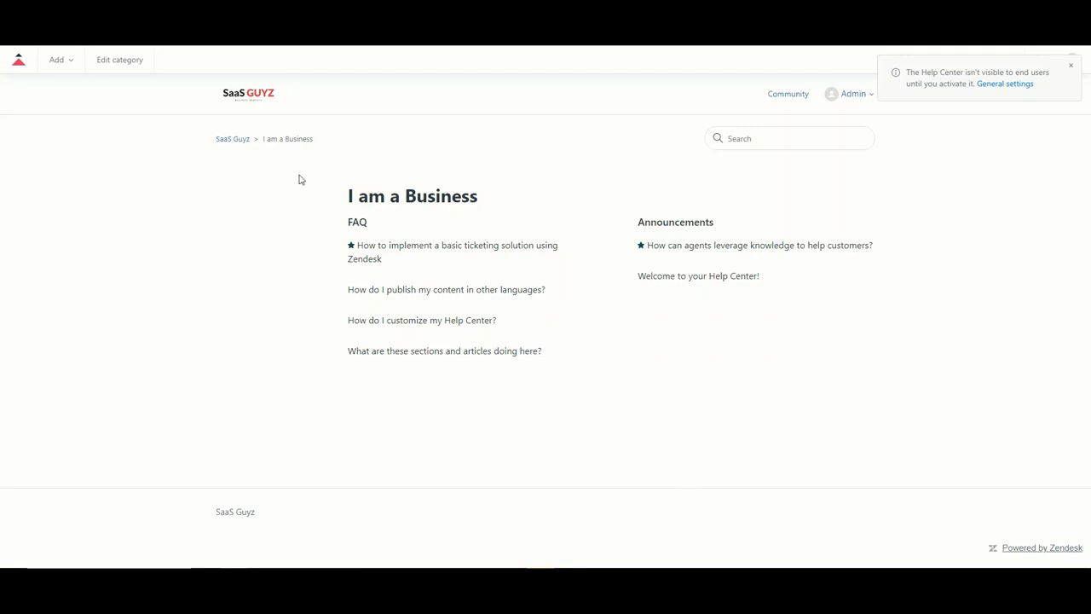
pyautogui.click(232, 139)
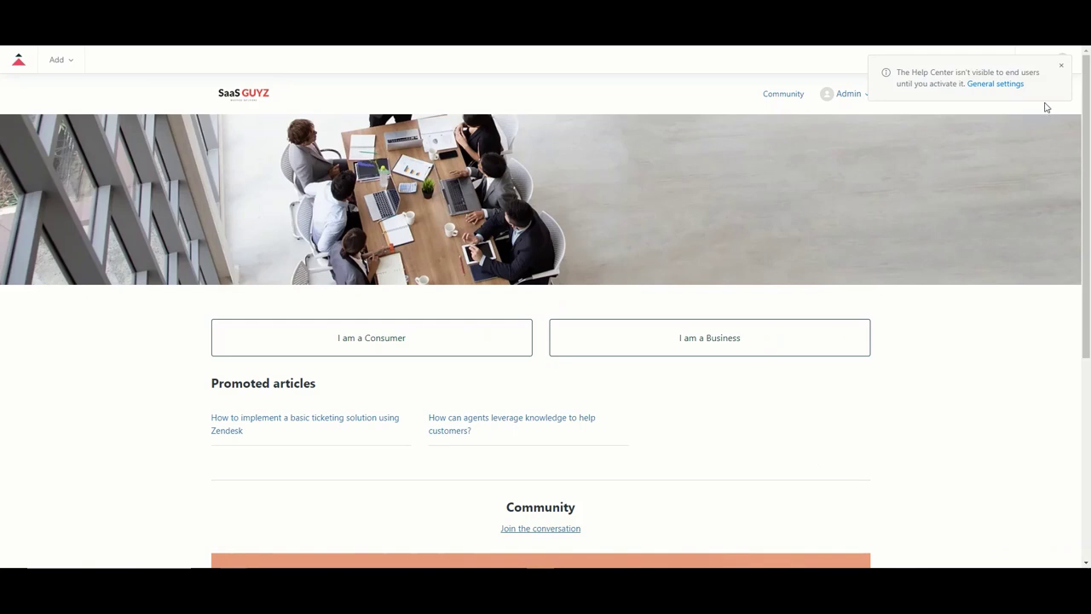
pyautogui.click(1060, 66)
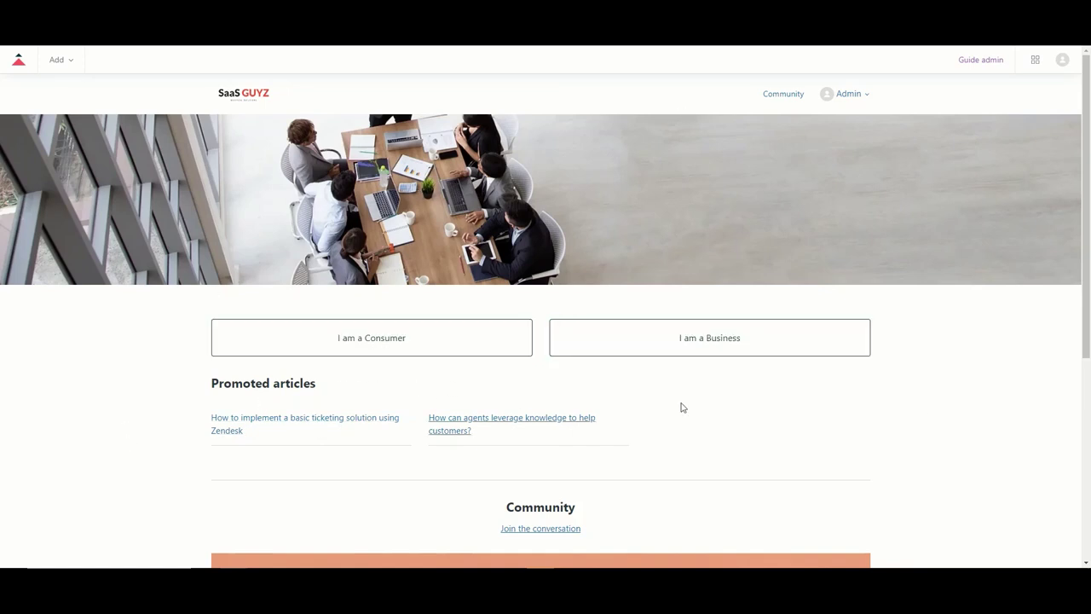
pyautogui.scroll(-2, 784, 429)
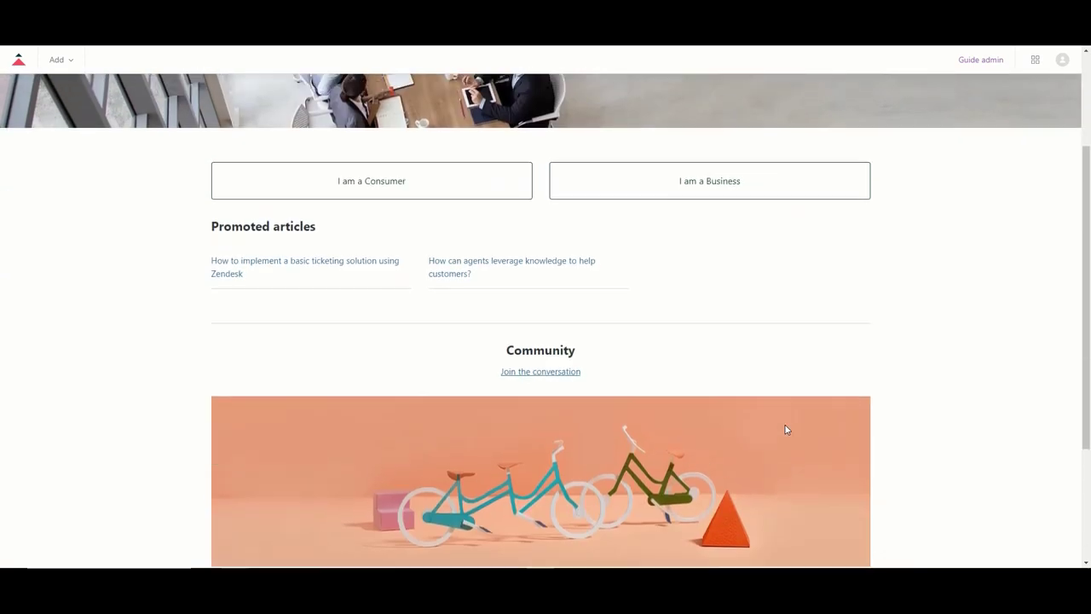
pyautogui.scroll(2, 786, 431)
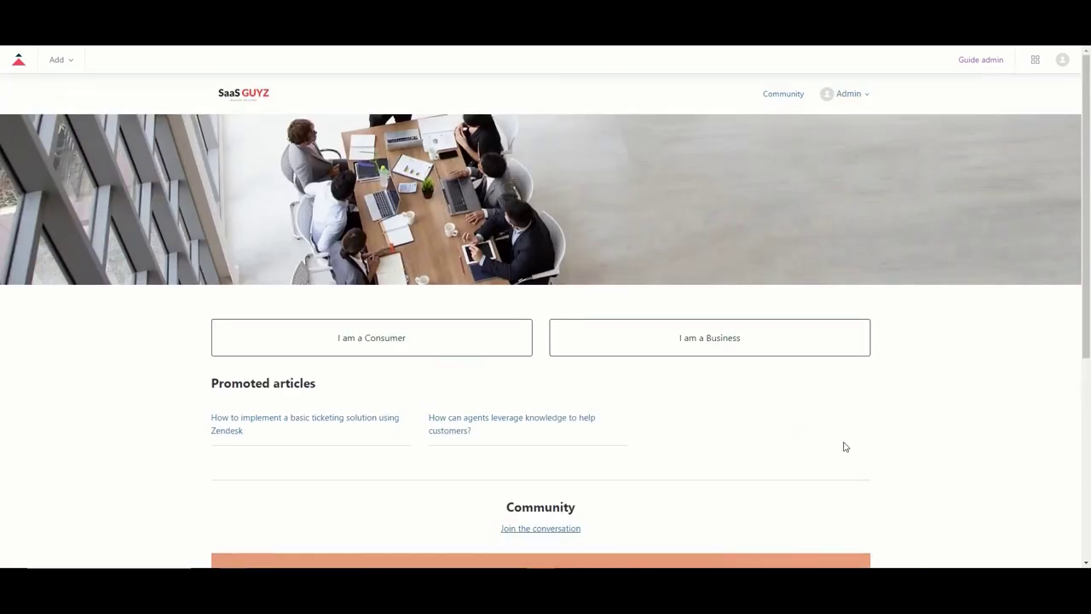
# Step: Return to Guide admin and activate the Help Center from the Guide settings, confirming the activation
pyautogui.click(977, 65)
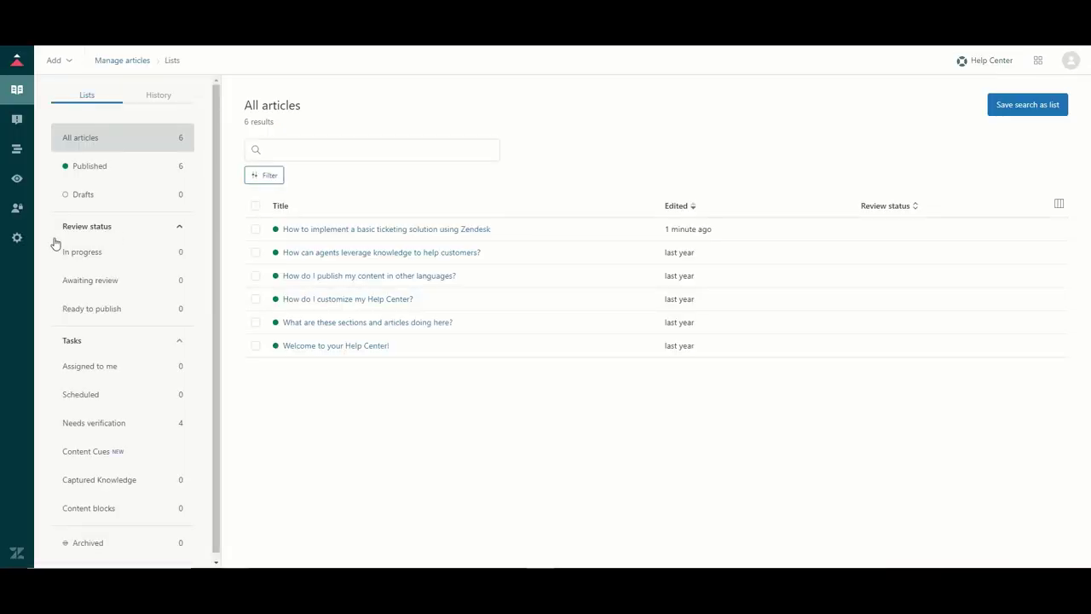
pyautogui.click(17, 240)
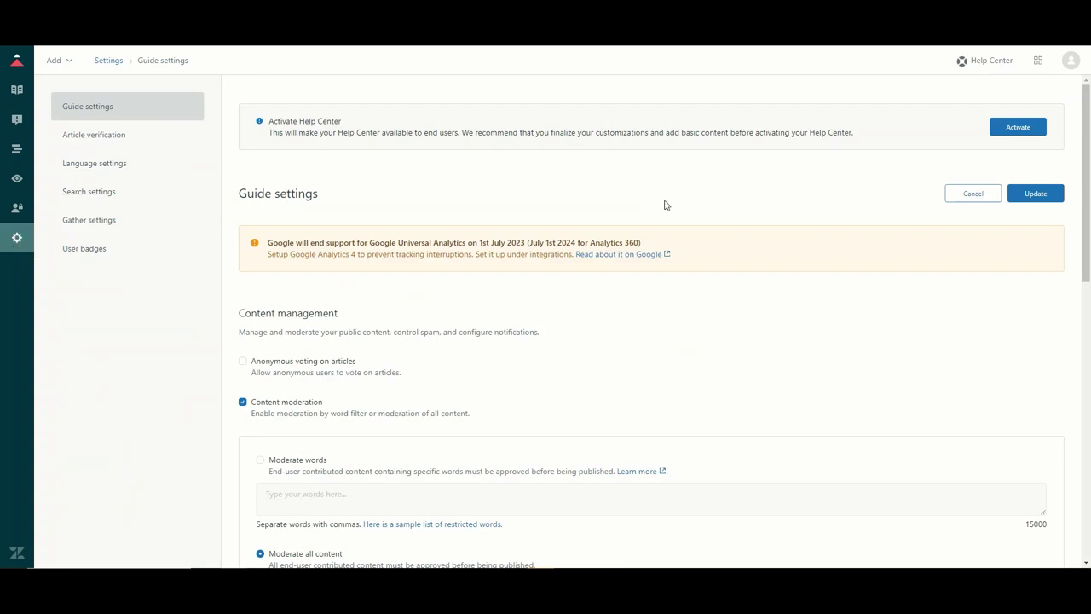
pyautogui.click(1023, 128)
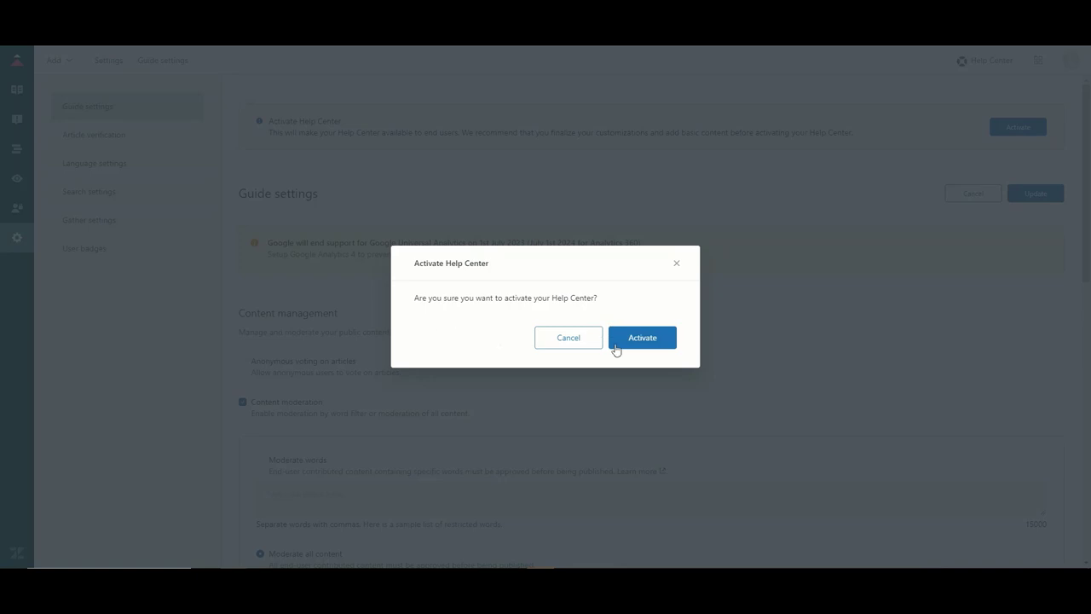
pyautogui.click(645, 345)
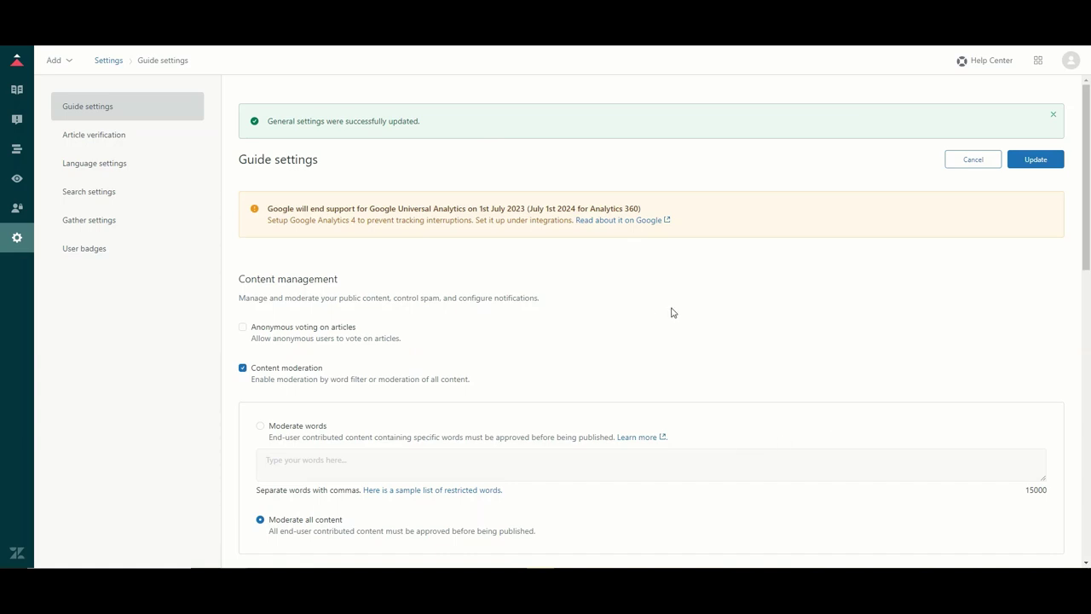
# Step: Review the Guide settings through to the deactivation section, update them and open the Help Center home page
pyautogui.scroll(-10, 855, 314)
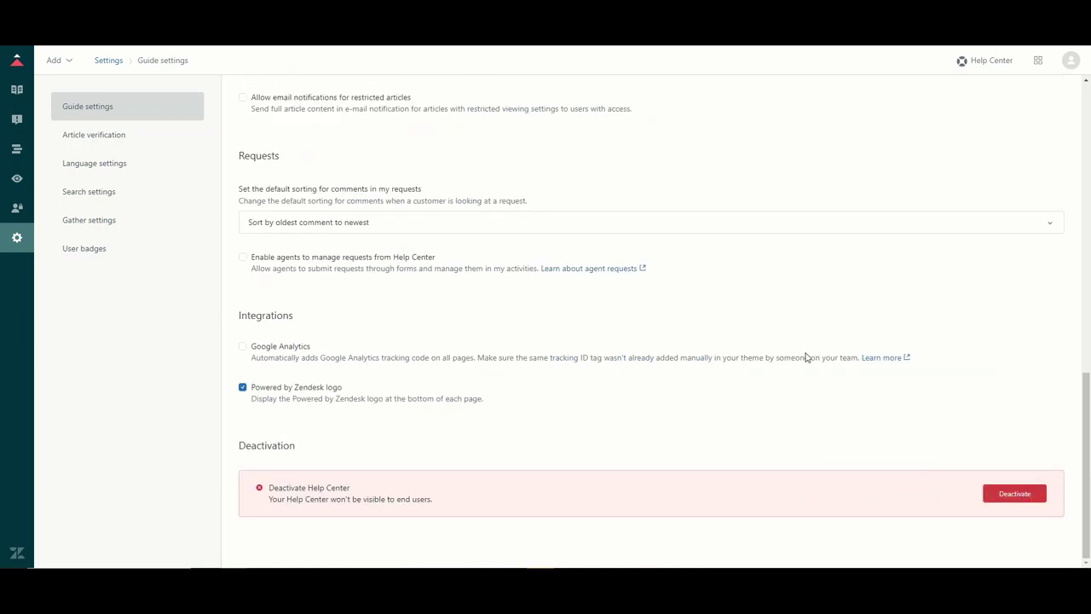
pyautogui.scroll(10, 892, 475)
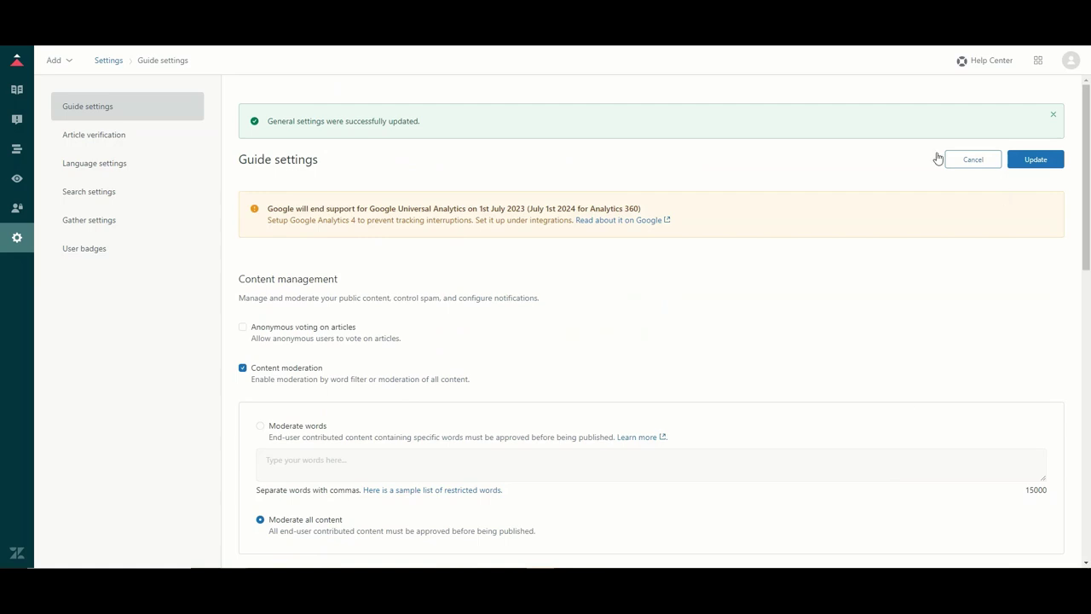
pyautogui.click(1045, 161)
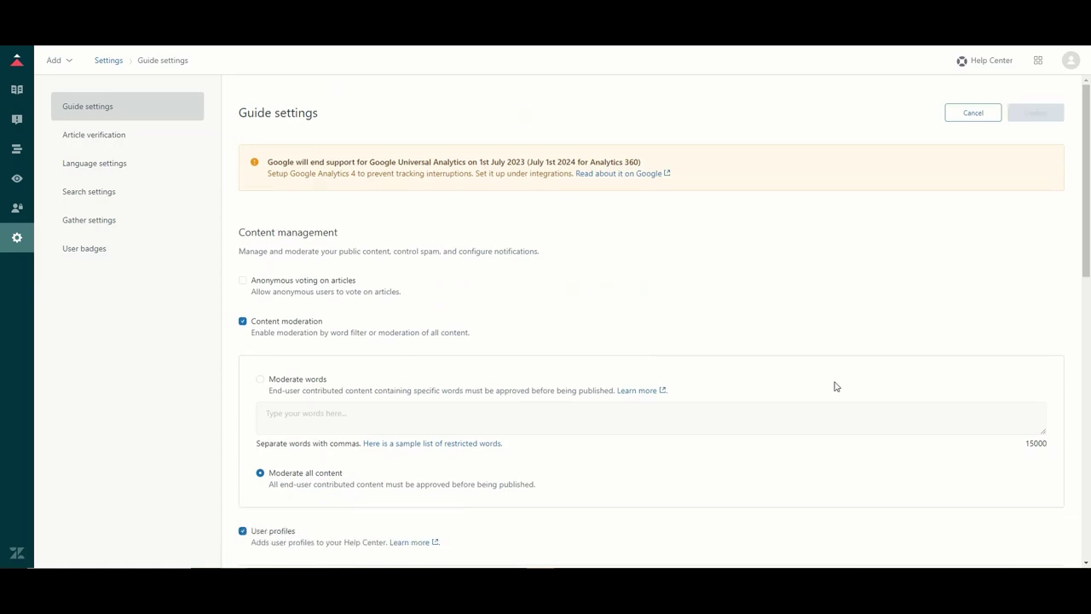
pyautogui.click(989, 61)
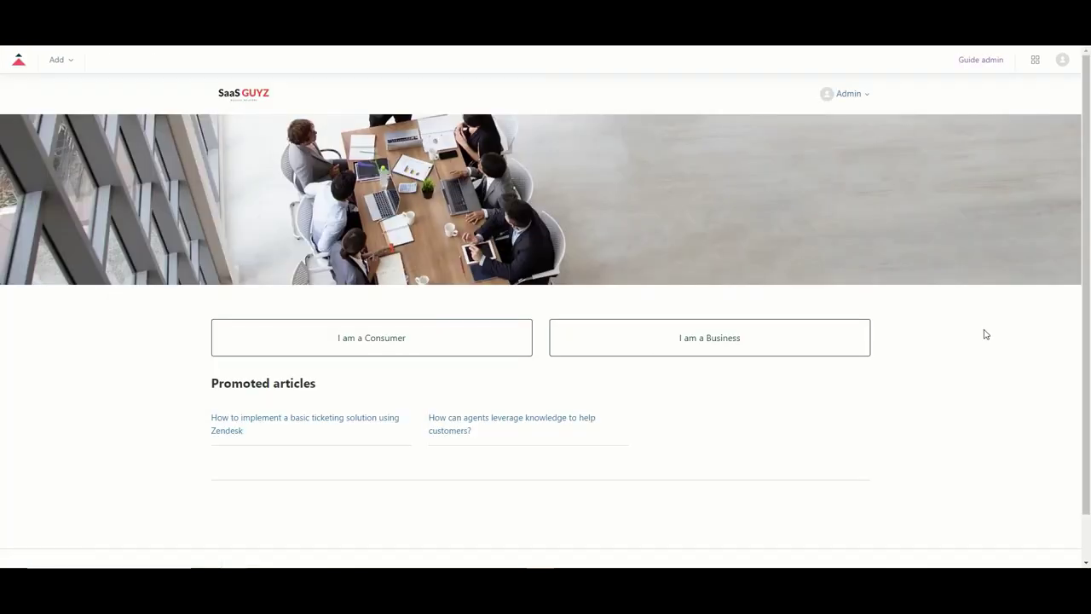